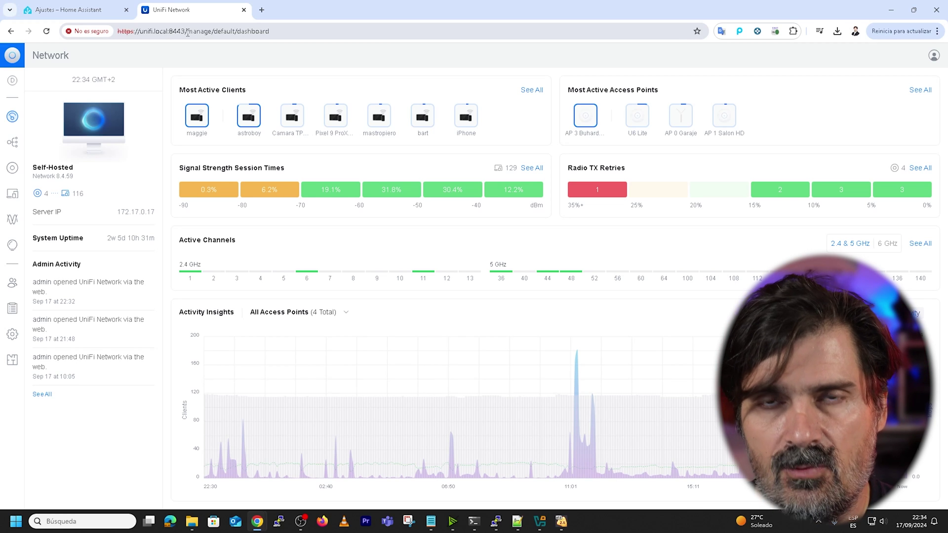
# Browse UniFi's topology, four access points and 116 online clients, then return to Home Assistant.
pyautogui.click(12, 142)
pyautogui.click(12, 168)
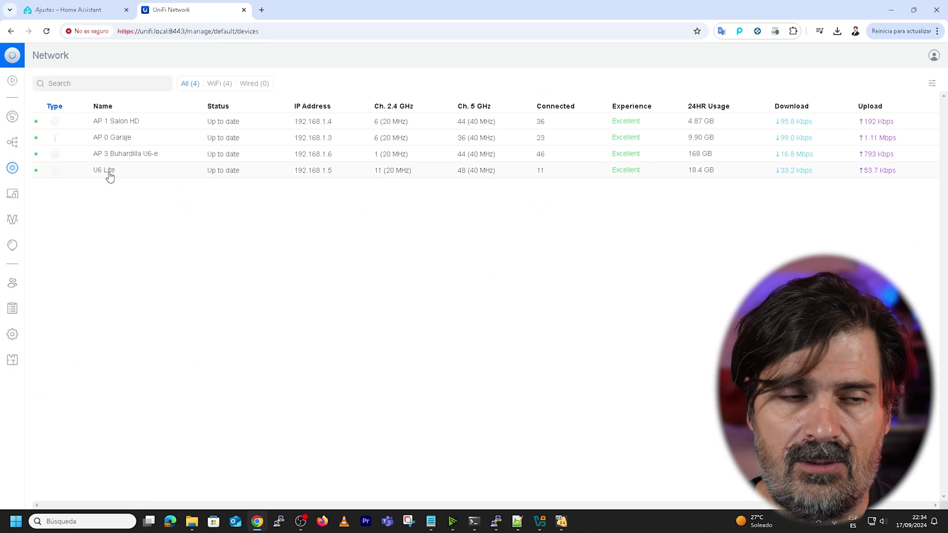
pyautogui.click(12, 197)
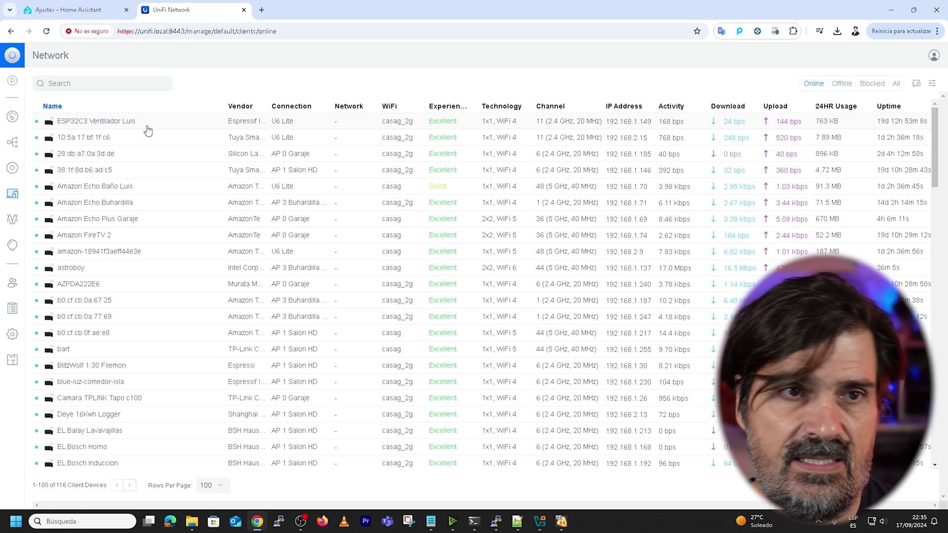
pyautogui.click(64, 11)
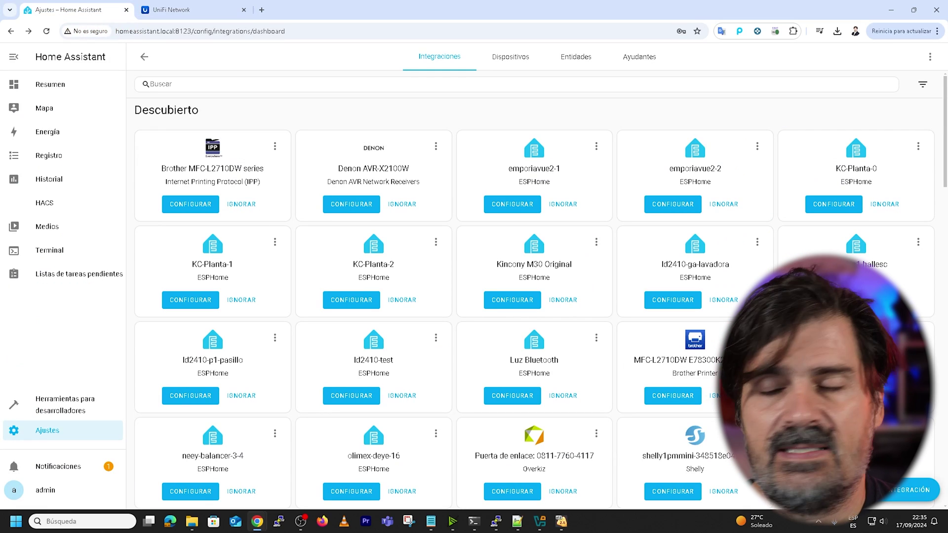
# Add a new integration by searching 'unifi' and picking Ubiquiti's UniFi Network.
pyautogui.click(29, 430)
pyautogui.click(487, 132)
pyautogui.click(914, 490)
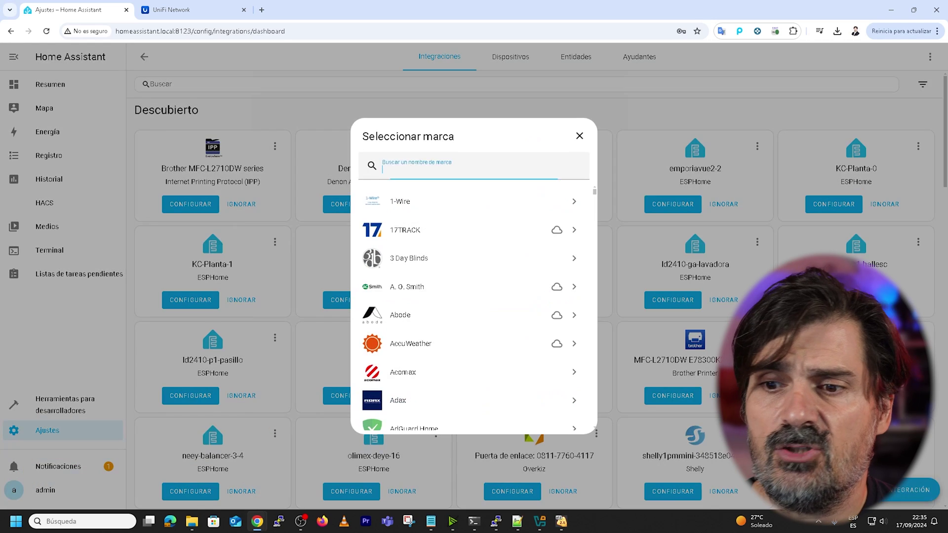
pyautogui.write('unifi')
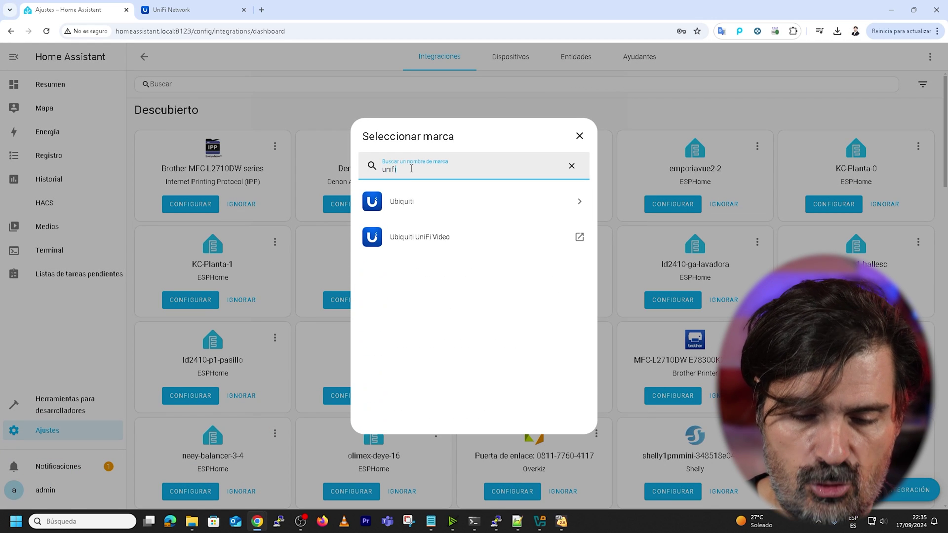
pyautogui.click(412, 206)
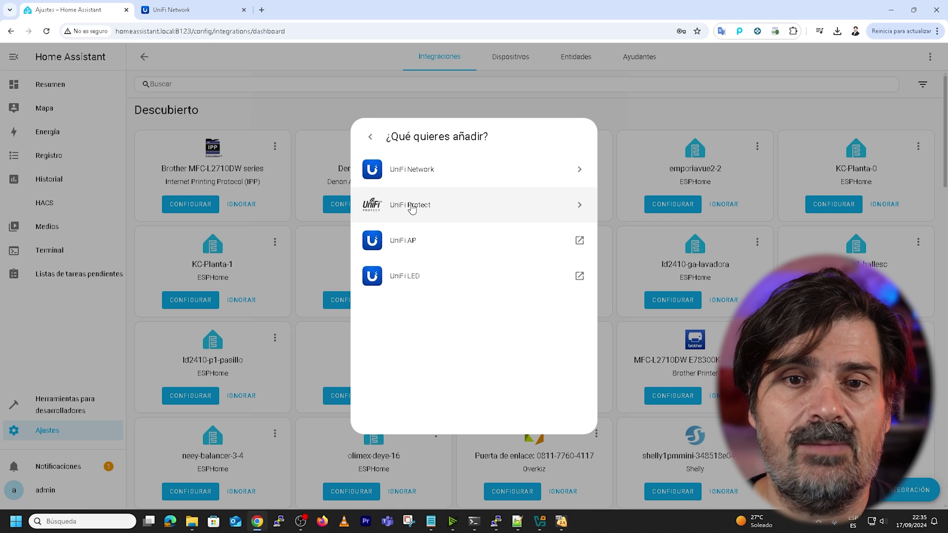
pyautogui.click(423, 170)
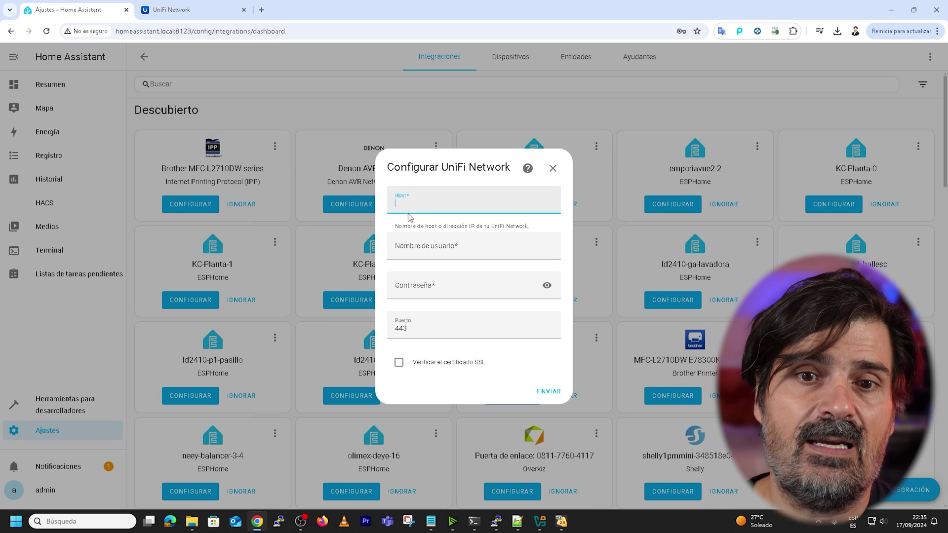
# Enter host 192.168.3.40, the controller's username and password, and port 8443, then submit.
pyautogui.write('192.168.3.40')
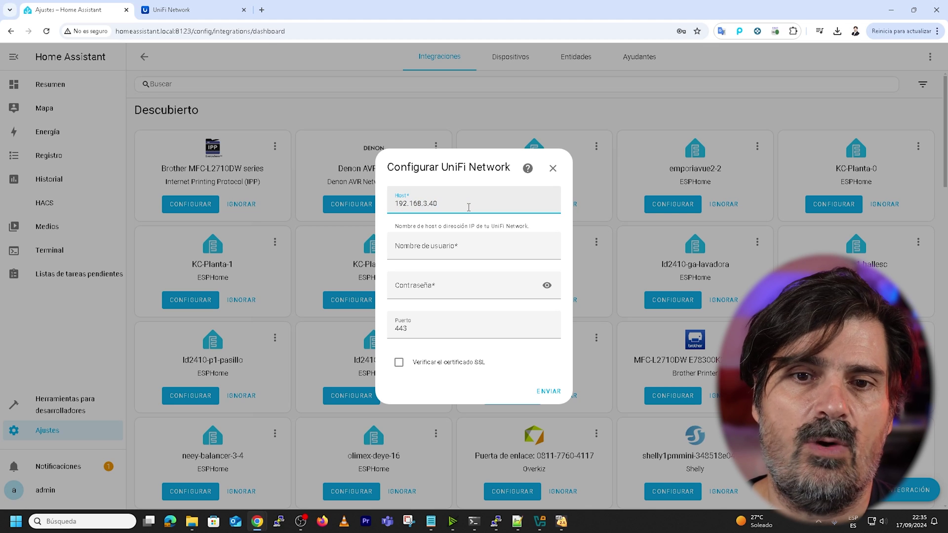
pyautogui.press('Tab')
pyautogui.write('admin')
pyautogui.press('Down')
pyautogui.press('Return')
pyautogui.press('Tab')
pyautogui.press('Tab')
pyautogui.press('Home')
pyautogui.write('8')
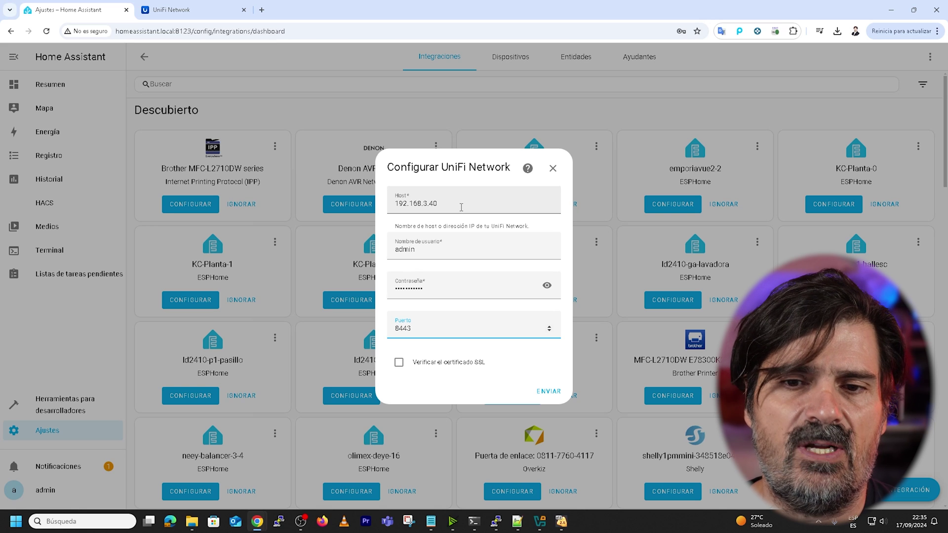
pyautogui.click(549, 391)
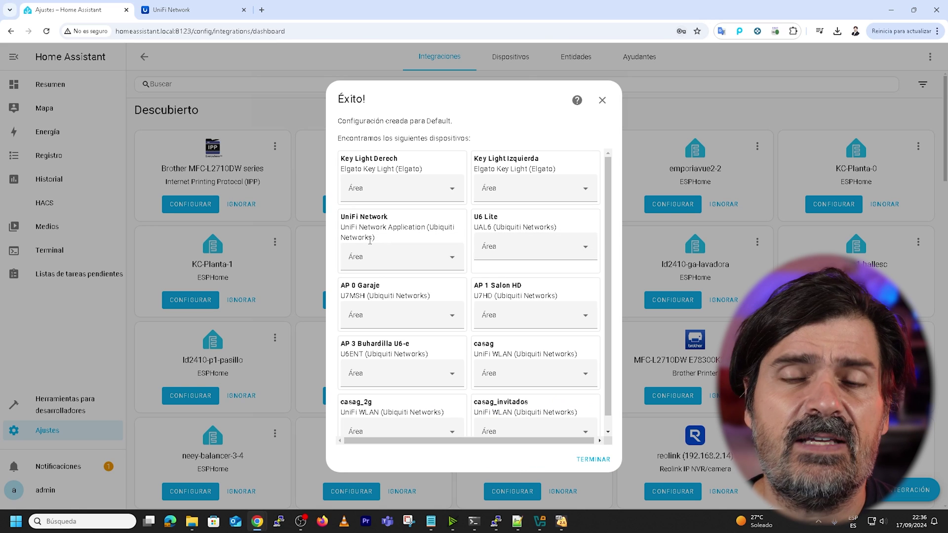
# Look over the discovered access points and casag WLANs, then close the success summary.
pyautogui.scroll(-1, 384, 242)
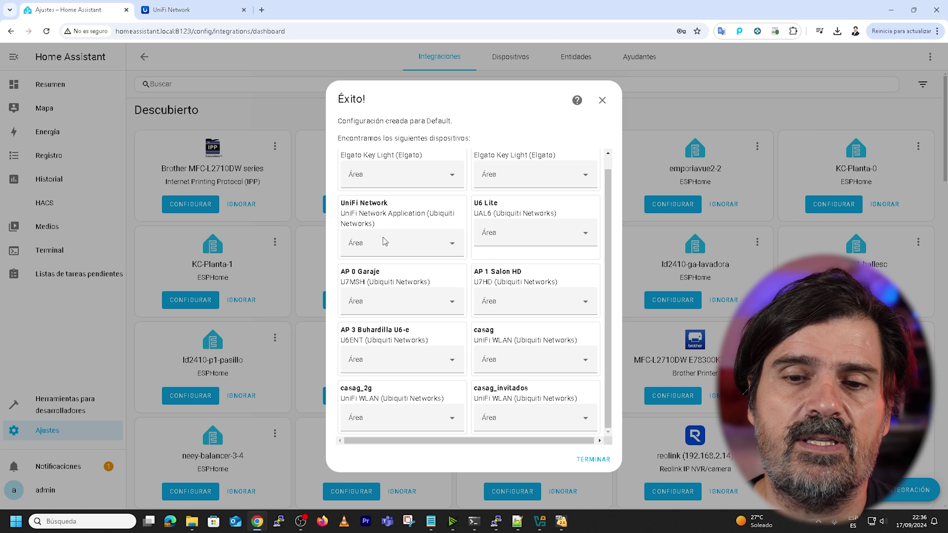
pyautogui.scroll(1, 365, 241)
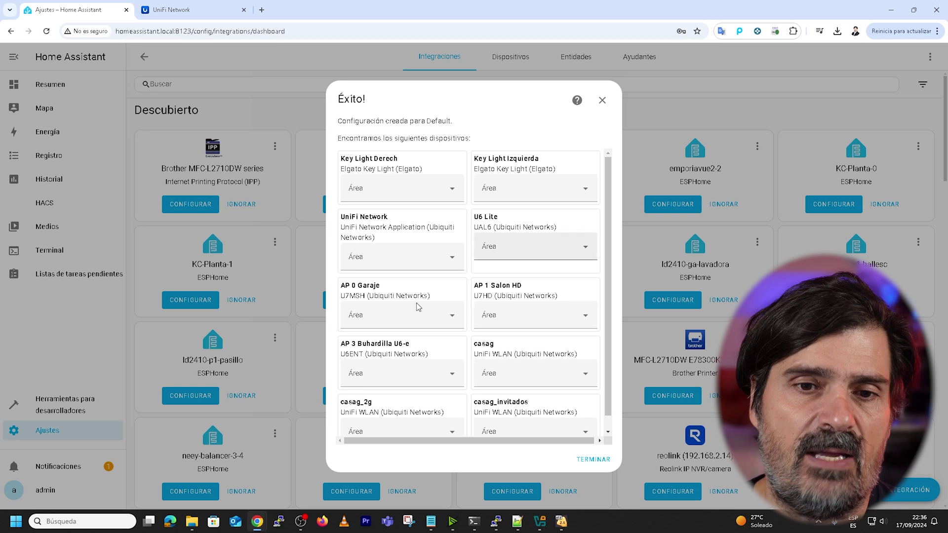
pyautogui.scroll(-1, 453, 330)
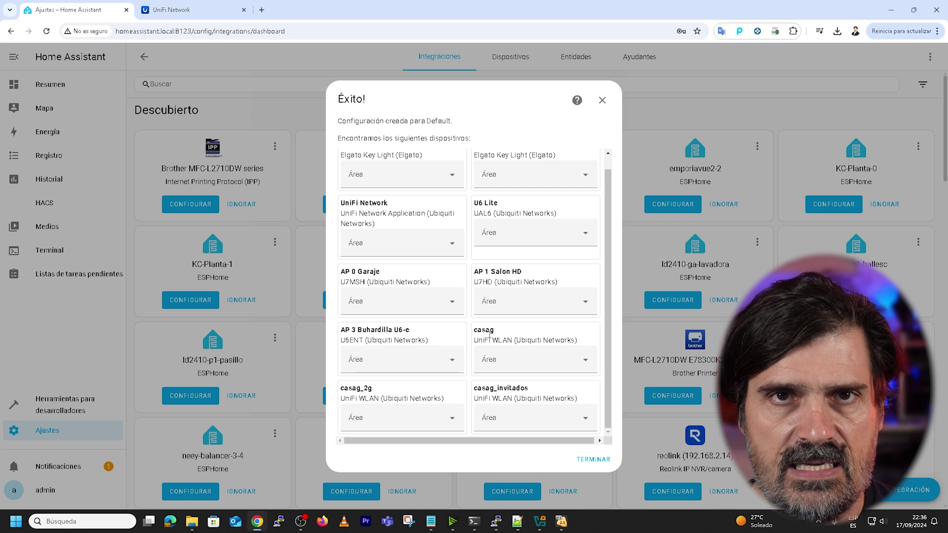
pyautogui.click(594, 460)
# Inspect UniFi Network's 10 added devices, then open the Default hub's options.
pyautogui.scroll(-10, 340, 242)
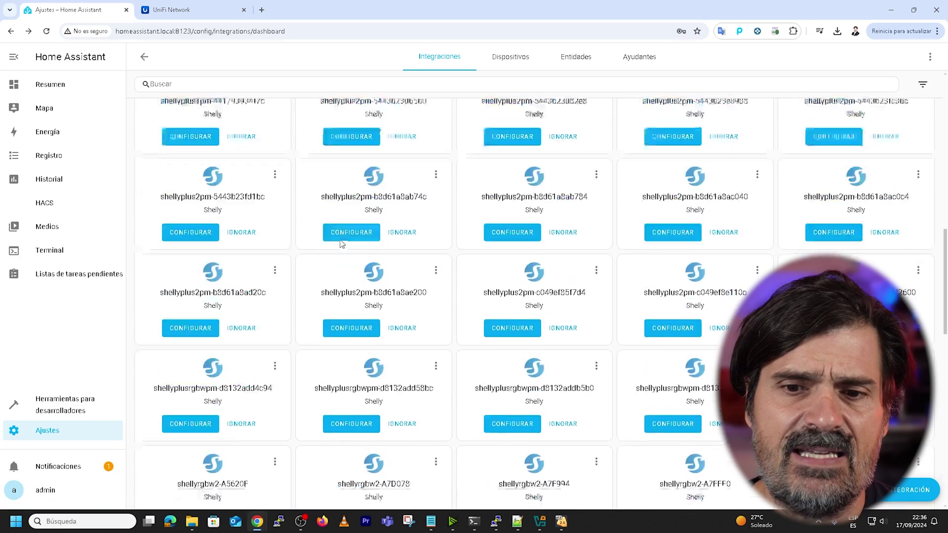
pyautogui.scroll(-15, 342, 244)
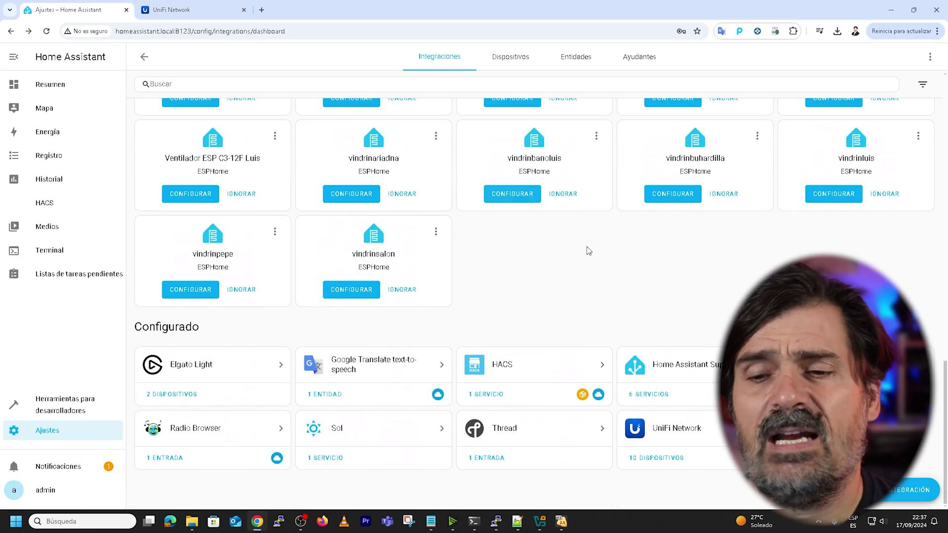
pyautogui.click(649, 460)
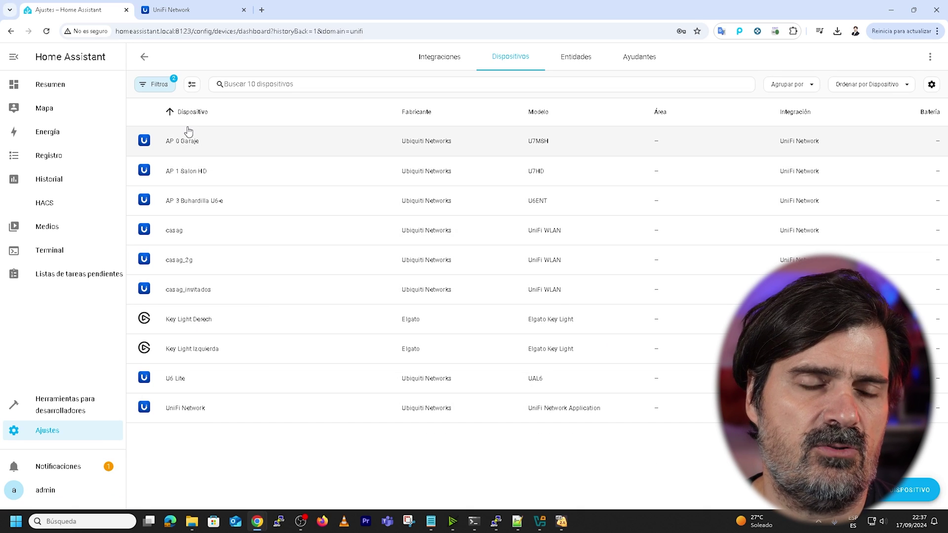
pyautogui.click(144, 58)
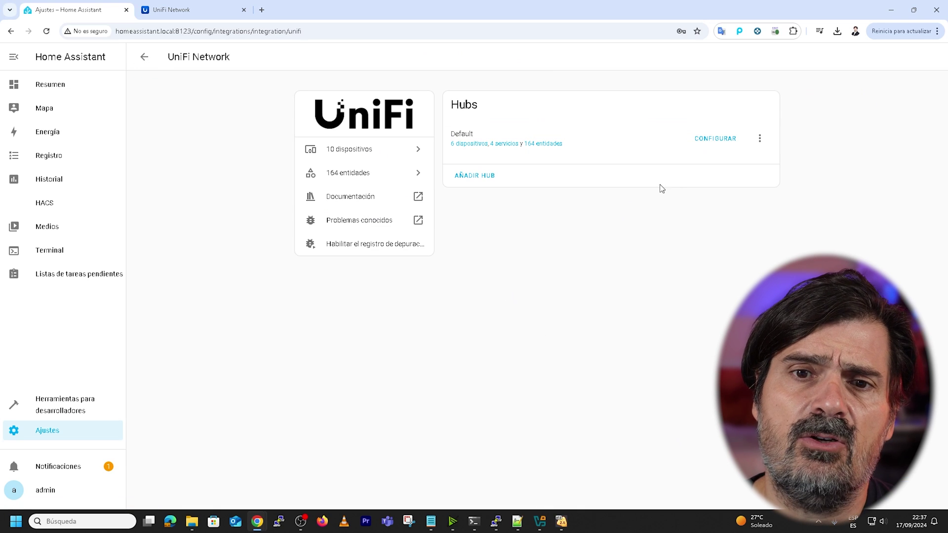
pyautogui.click(723, 139)
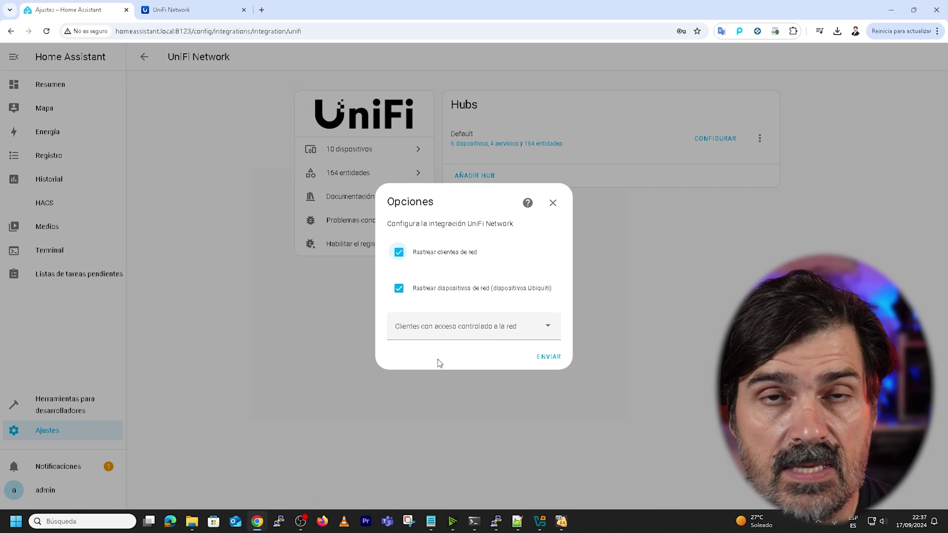
# Select Pixel-9-Pro-XL under clients with controlled network access and save the UniFi options.
pyautogui.click(506, 329)
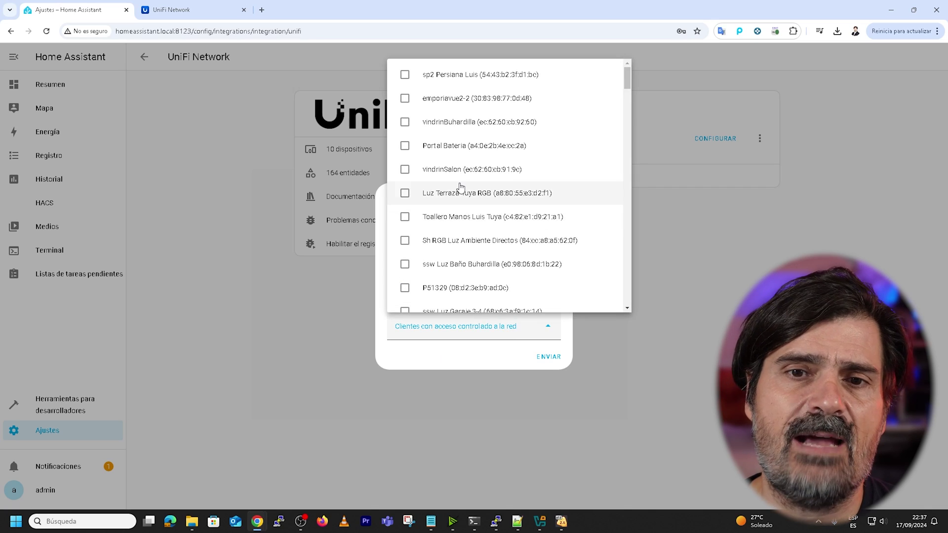
pyautogui.scroll(-15, 461, 187)
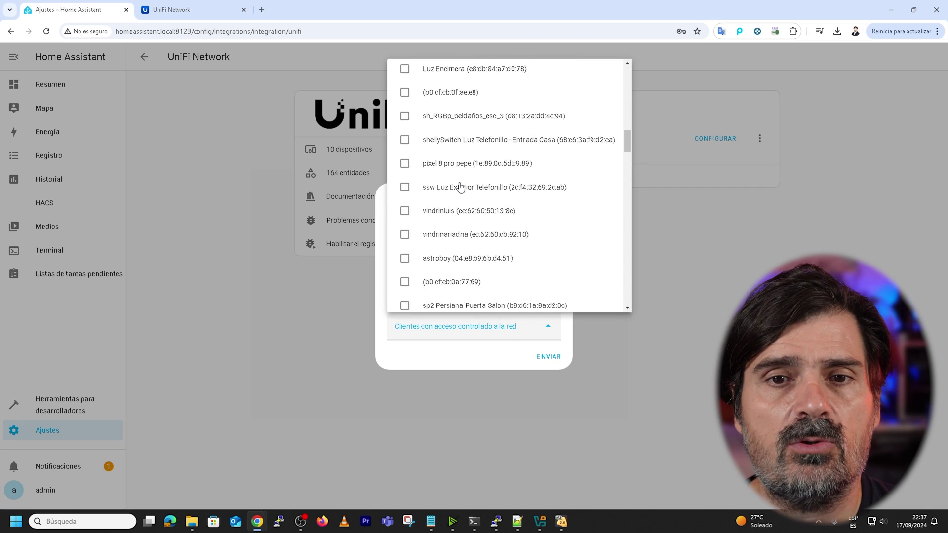
pyautogui.scroll(-15, 460, 187)
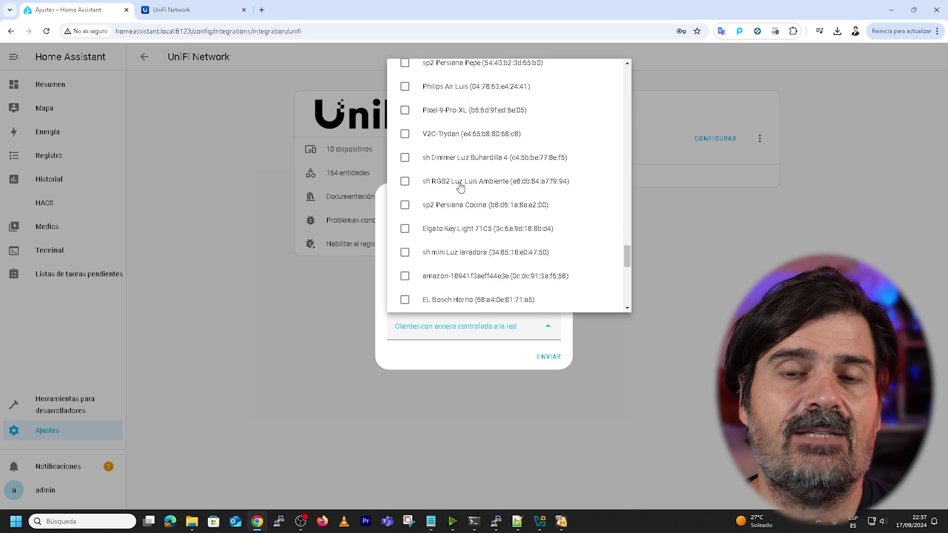
pyautogui.scroll(-5, 461, 187)
pyautogui.scroll(10, 460, 187)
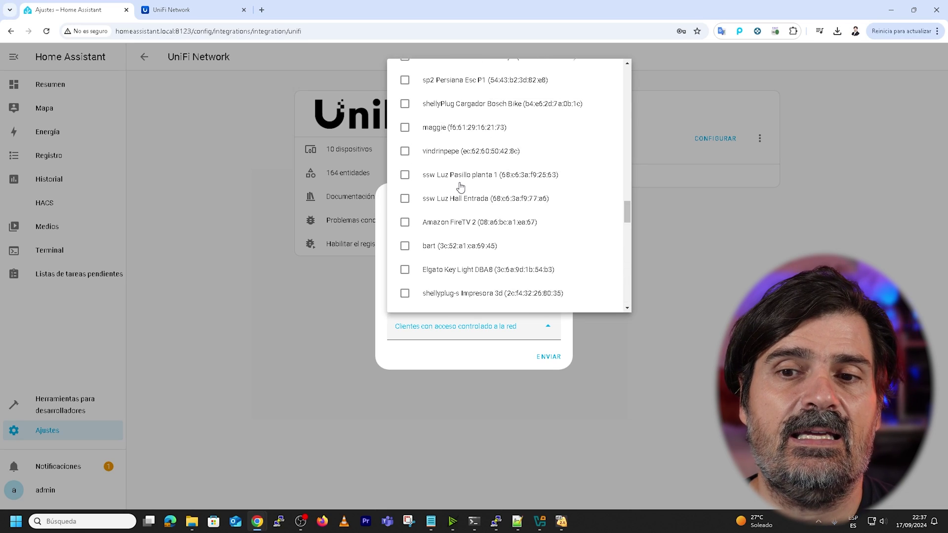
pyautogui.scroll(5, 460, 187)
pyautogui.scroll(-10, 460, 187)
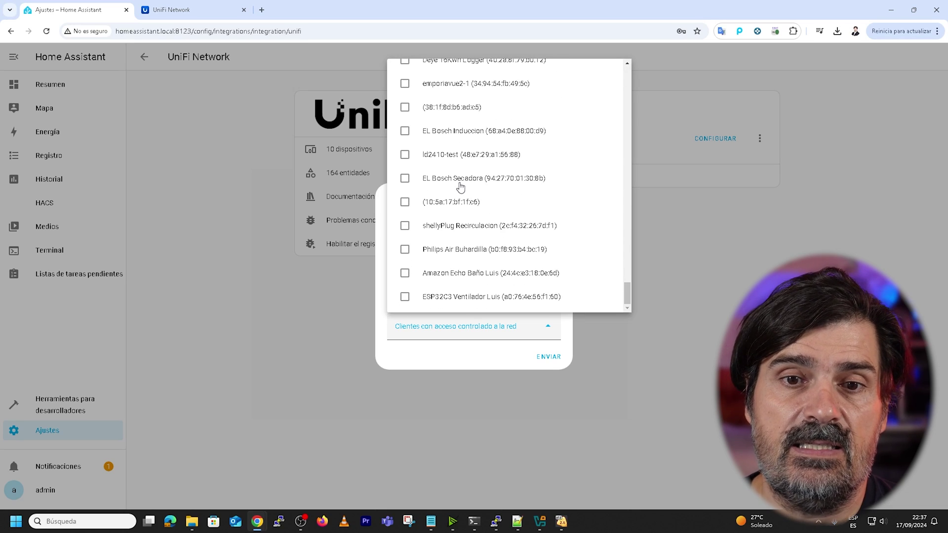
pyautogui.scroll(5, 405, 274)
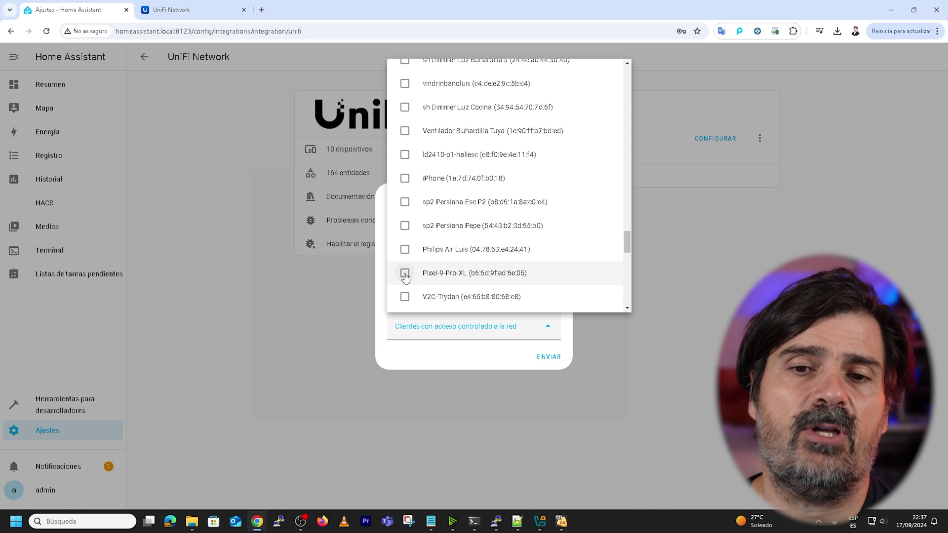
pyautogui.click(405, 274)
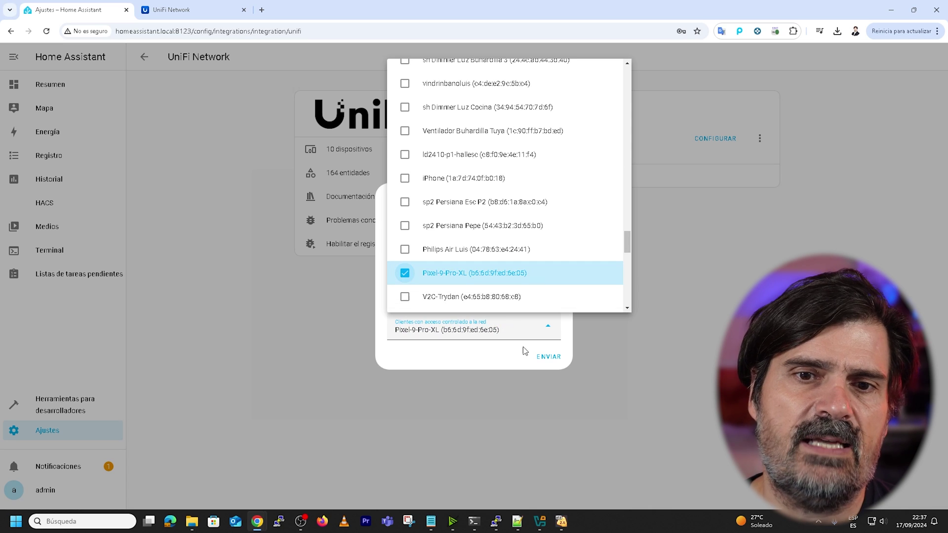
pyautogui.click(549, 358)
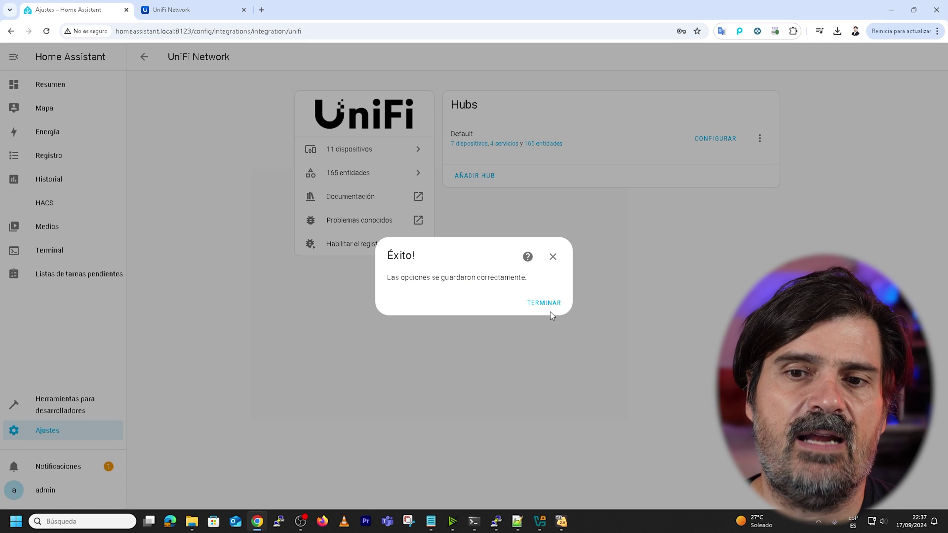
pyautogui.click(548, 308)
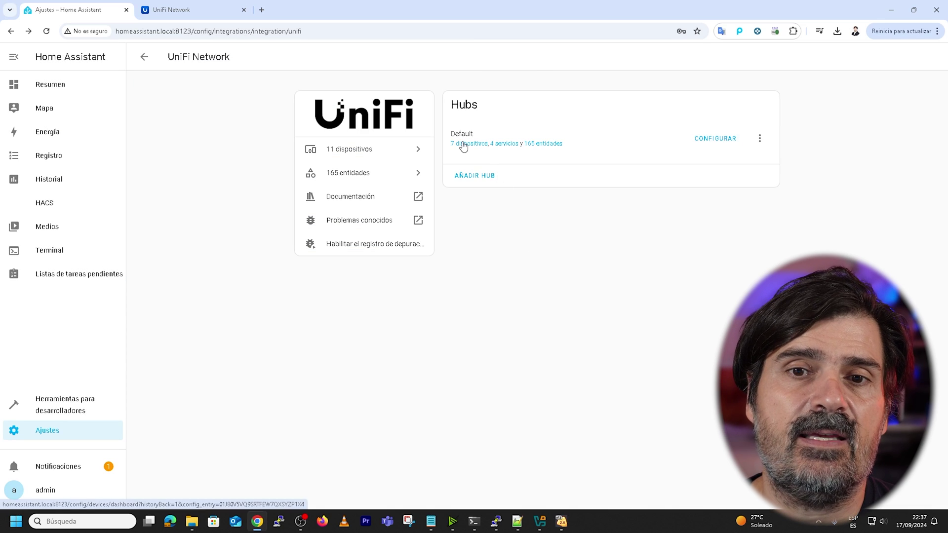
# From the UniFi hub's 7 devices, open the Pixel-9-Pro-XL device page.
pyautogui.click(462, 144)
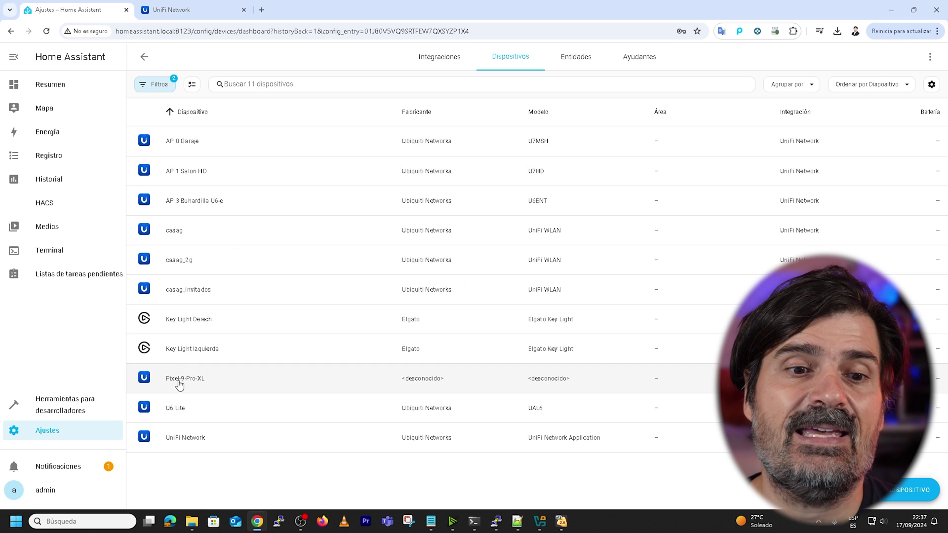
pyautogui.click(178, 384)
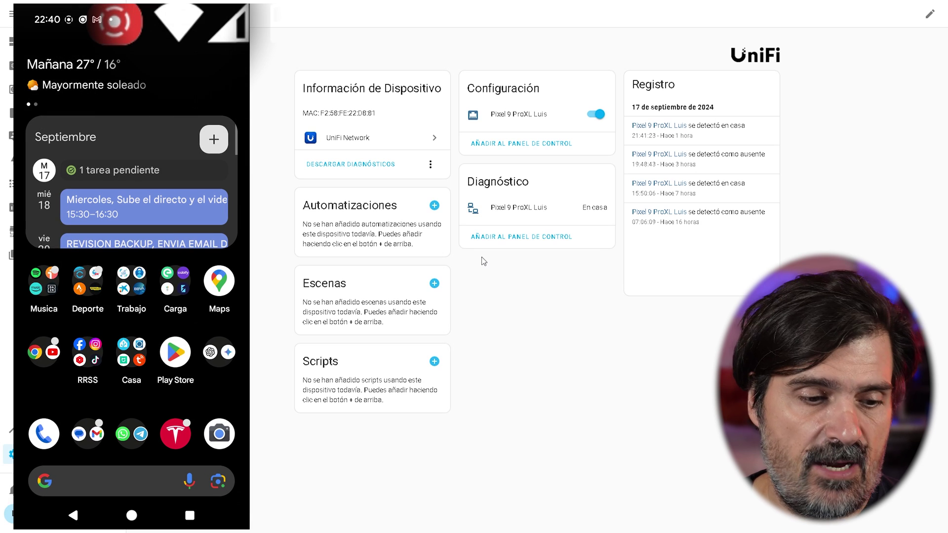
# Turn the Pixel's network access off and back on, then view its home/away history.
pyautogui.click(598, 116)
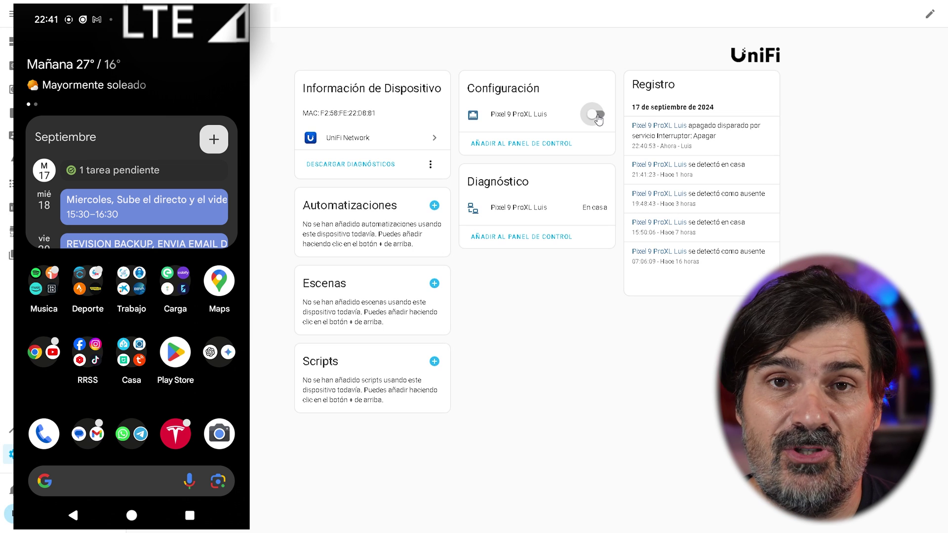
pyautogui.click(597, 116)
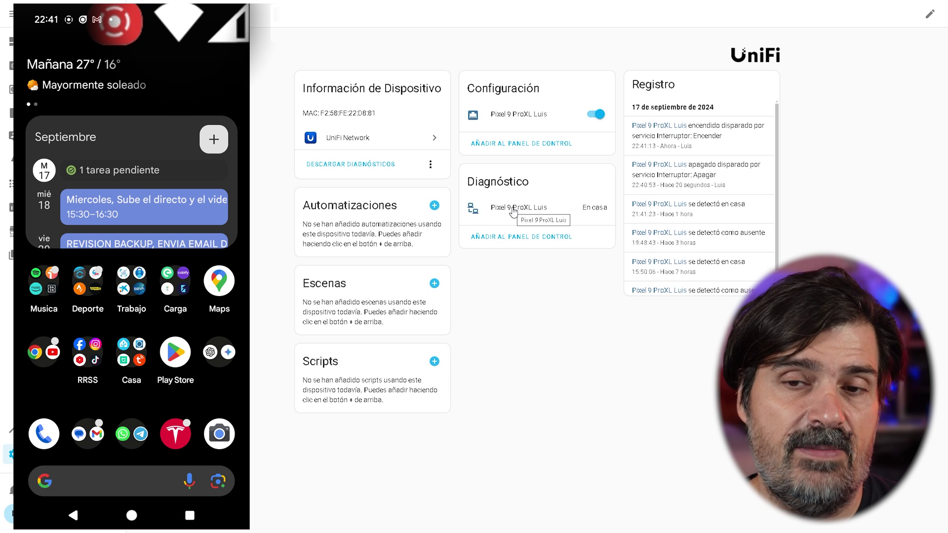
pyautogui.click(514, 211)
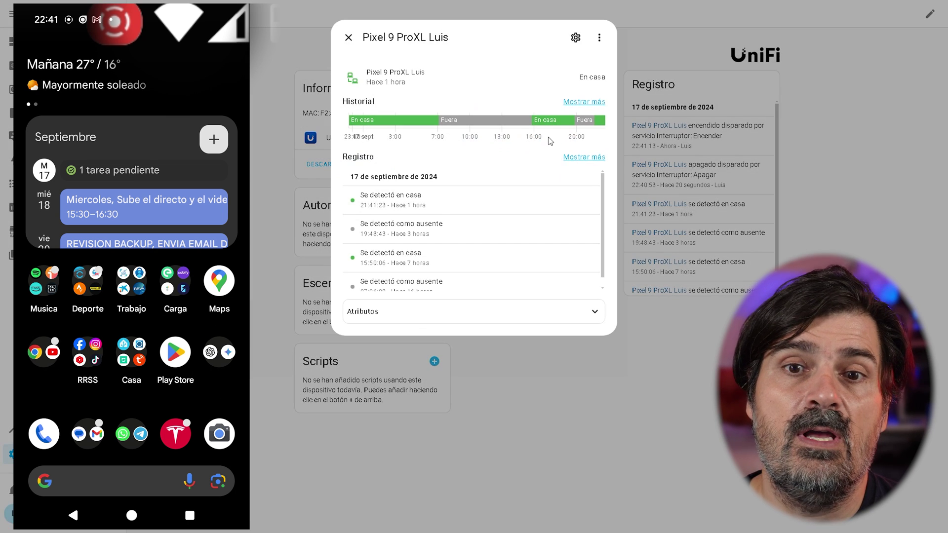
pyautogui.moveTo(435, 123)
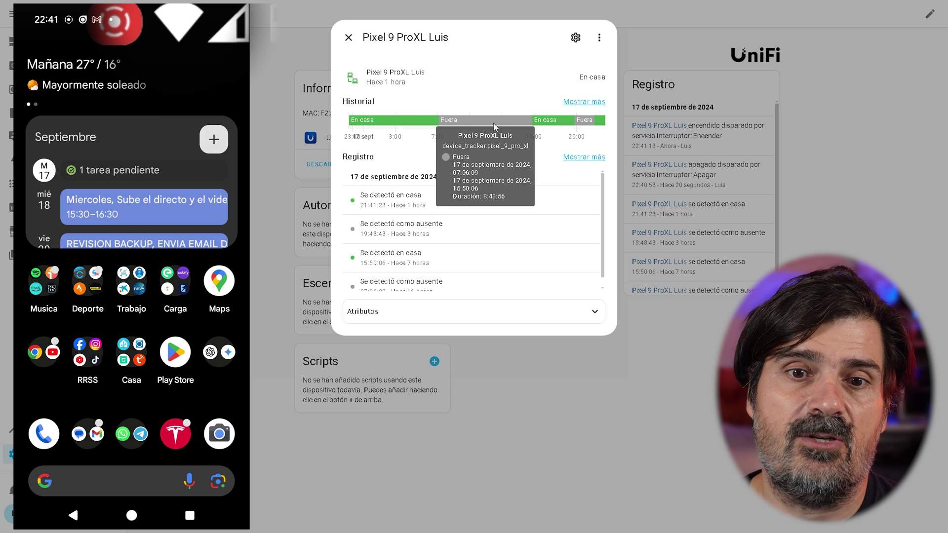
pyautogui.moveTo(542, 122)
pyautogui.moveTo(370, 123)
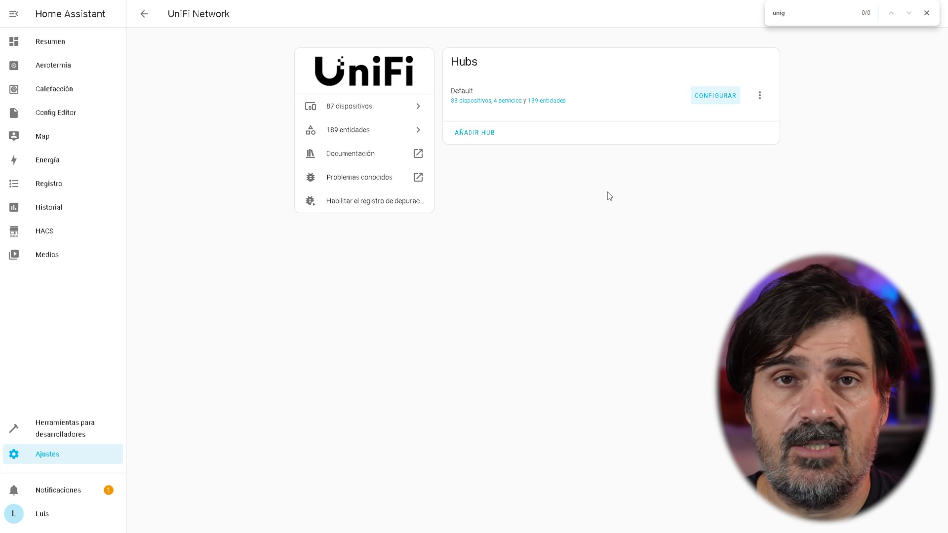
# Open the UniFi hub's options and advance past entity sources to device tracking.
pyautogui.click(704, 95)
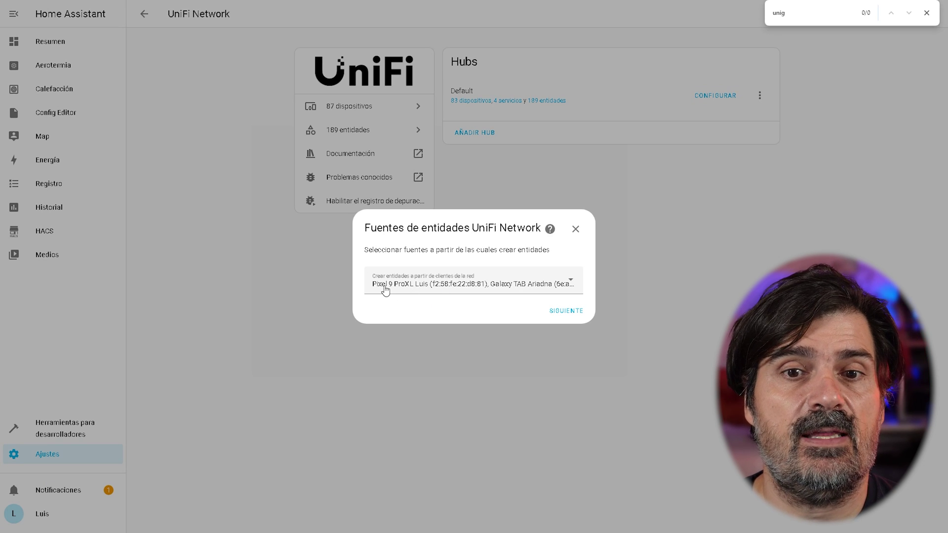
pyautogui.click(566, 311)
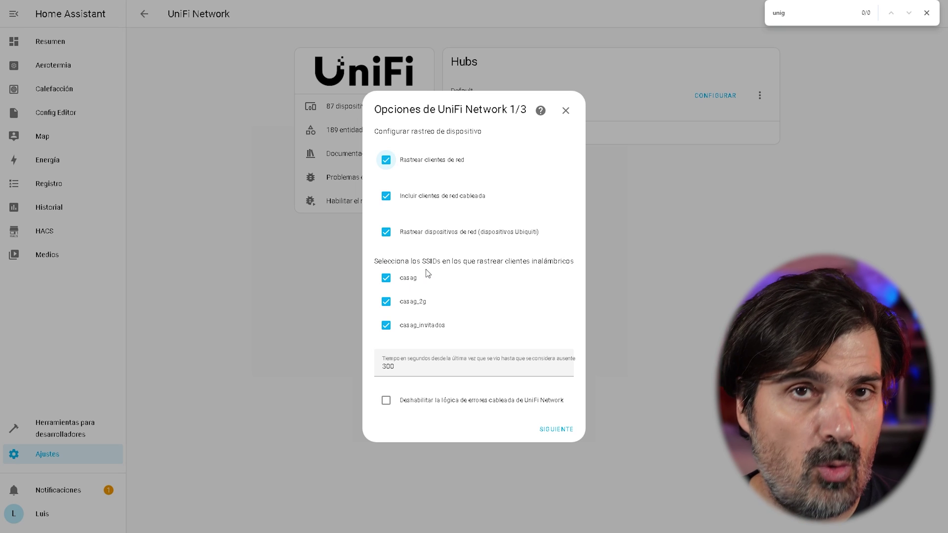
# On the sensor step, enable uptime and bandwidth-usage sensors for network clients.
pyautogui.click(557, 429)
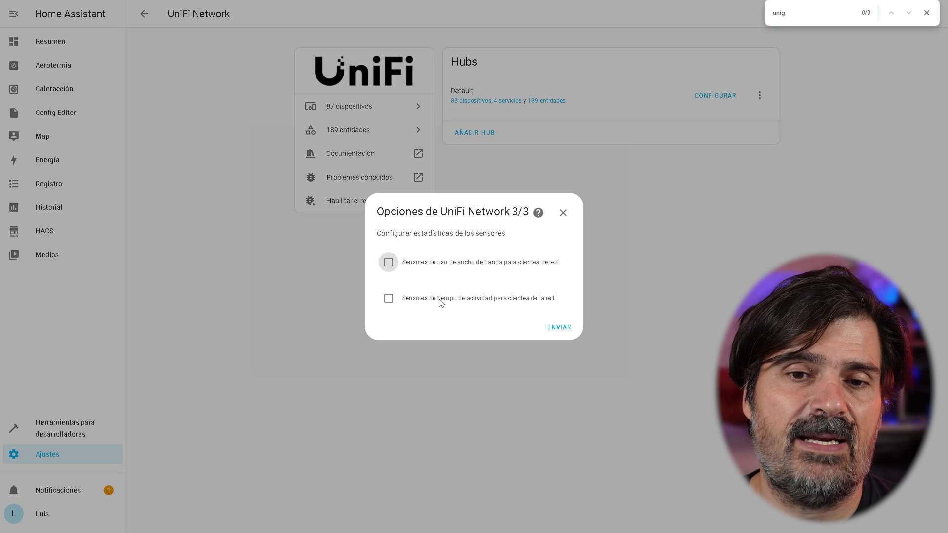
pyautogui.click(388, 299)
pyautogui.click(388, 263)
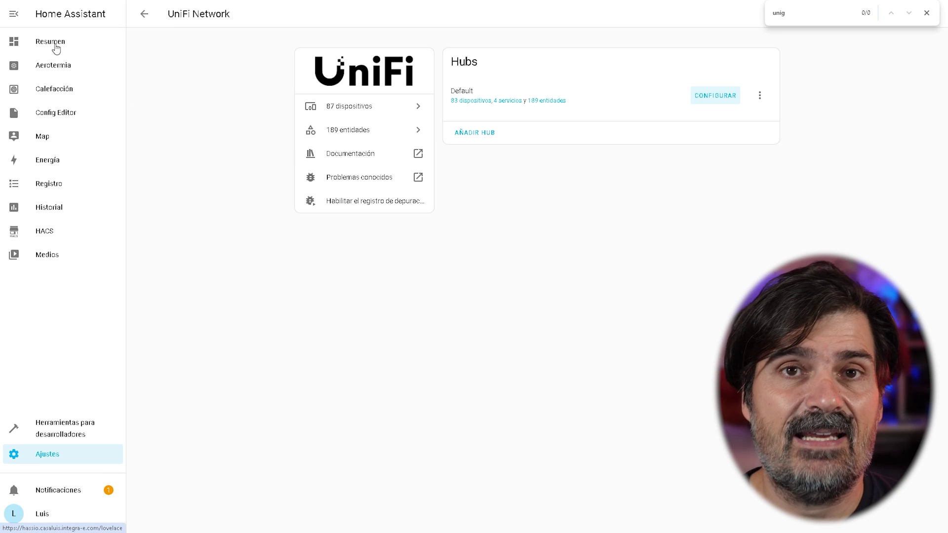
# On the Programador view, switch on network access for Galaxy TAB, Pixel 6a, Ipad and the Wifi devices group.
pyautogui.click(56, 48)
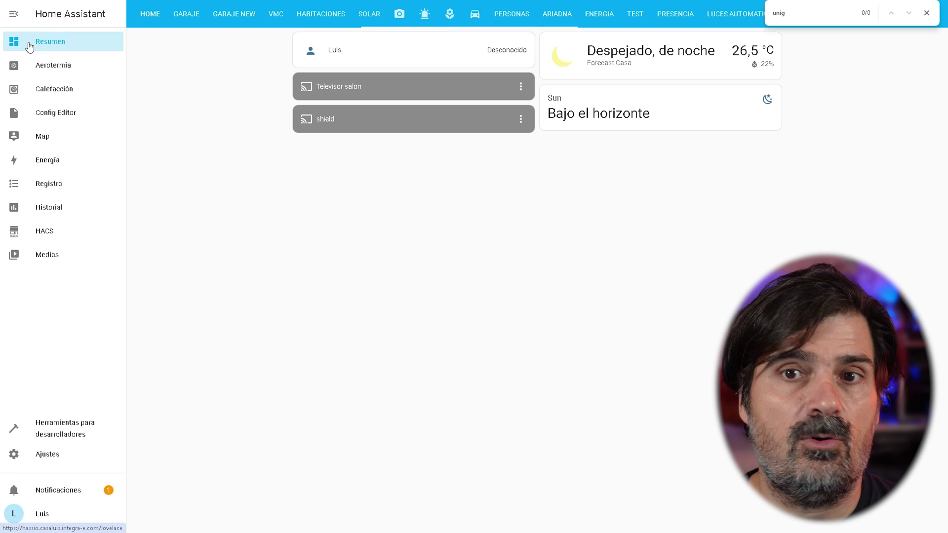
pyautogui.click(562, 17)
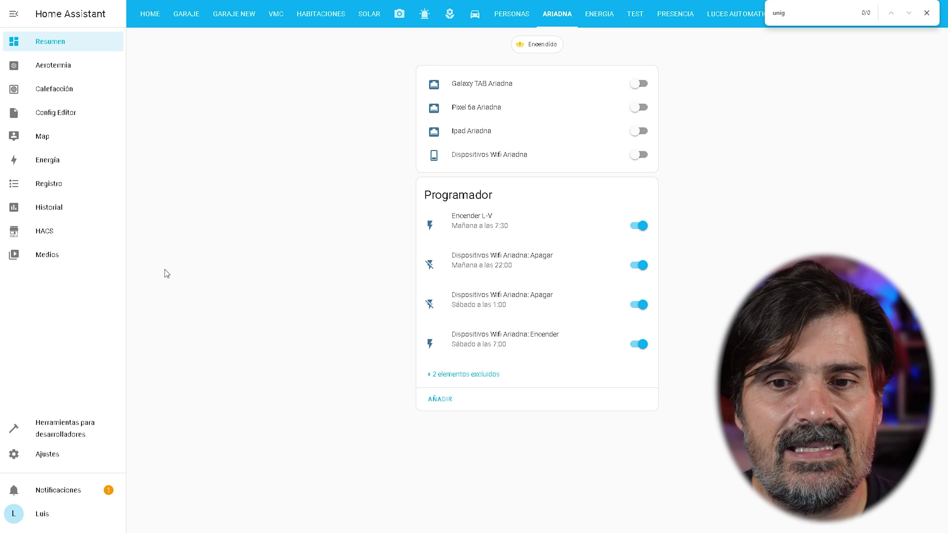
pyautogui.click(639, 84)
pyautogui.click(639, 108)
pyautogui.click(639, 131)
pyautogui.click(639, 155)
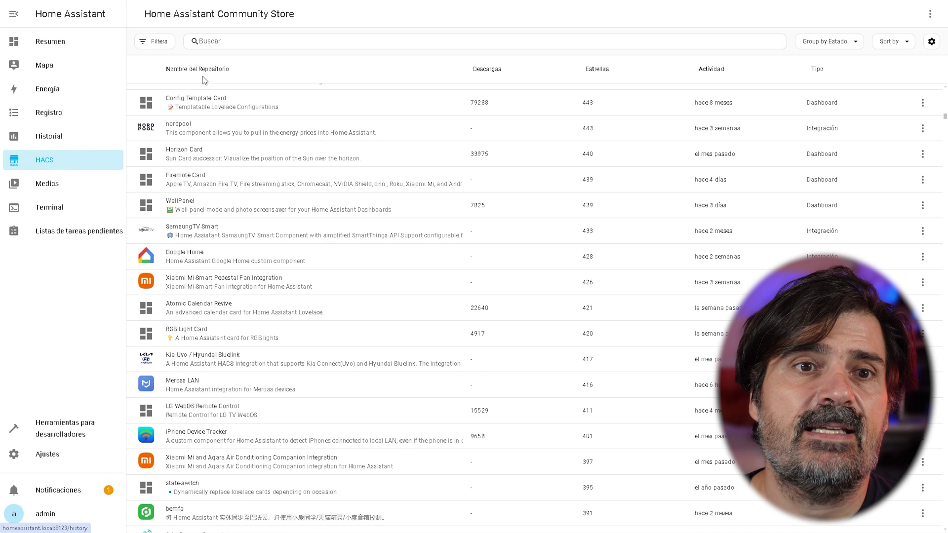
# Search HACS for 'schedule' and download the Scheduler component.
pyautogui.click(226, 39)
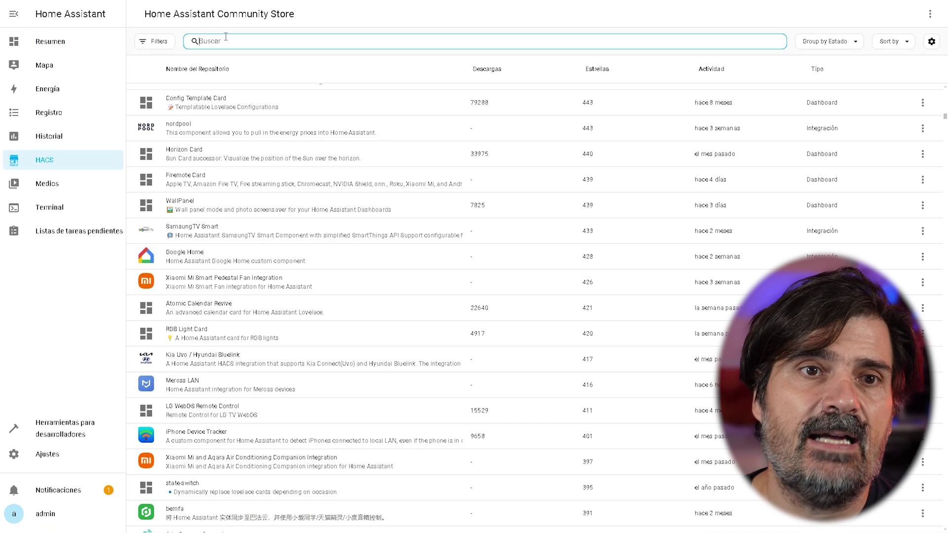
pyautogui.write('schedule')
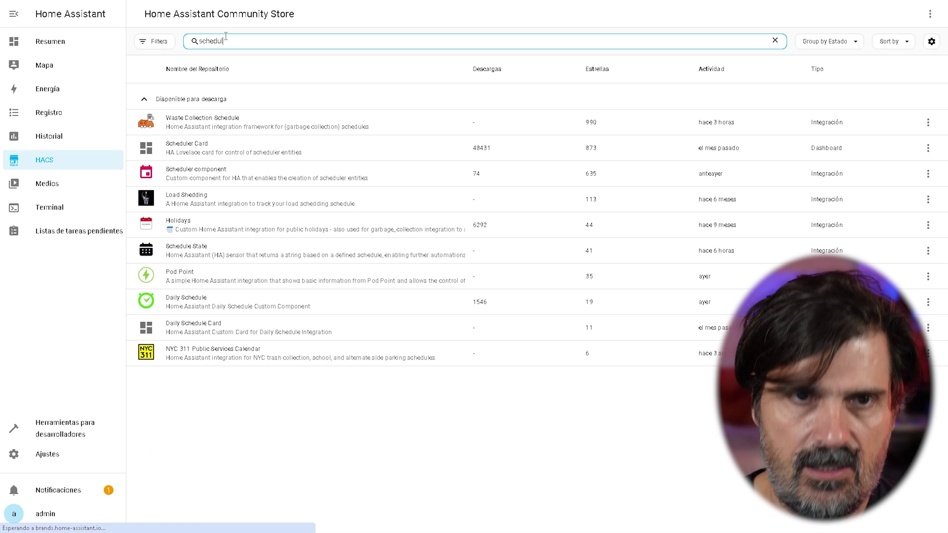
pyautogui.click(321, 174)
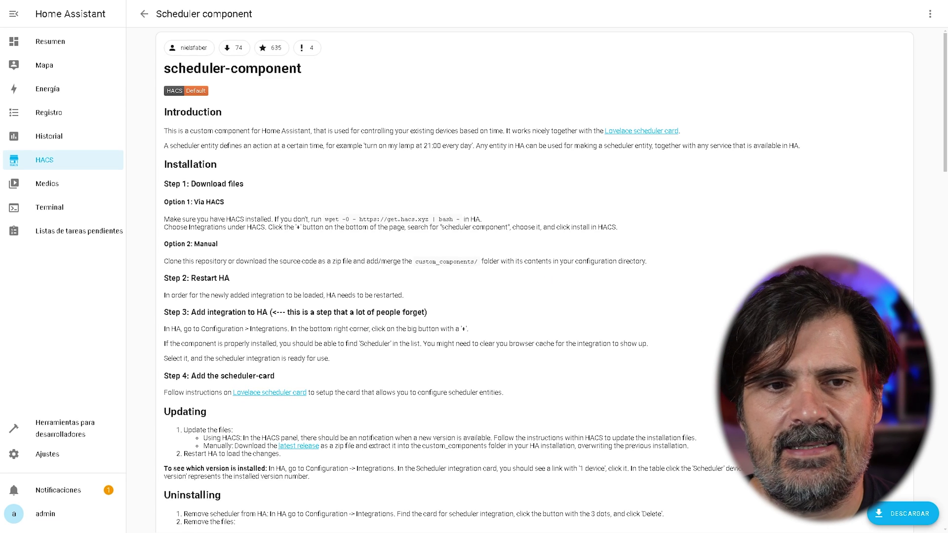
pyautogui.click(900, 515)
pyautogui.click(643, 346)
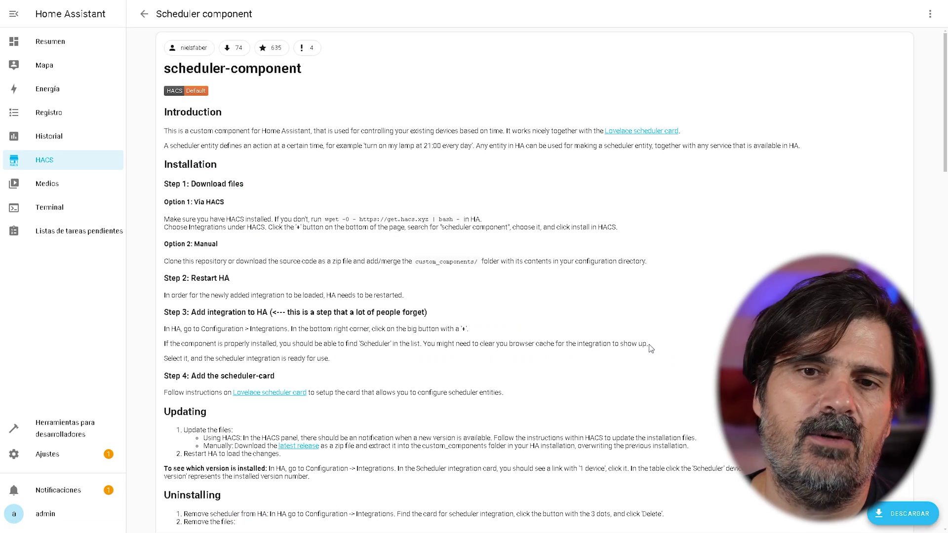
# Add the Scheduler integration under Devices and services, assigning it to the Salón area.
pyautogui.scroll(-20, 518, 299)
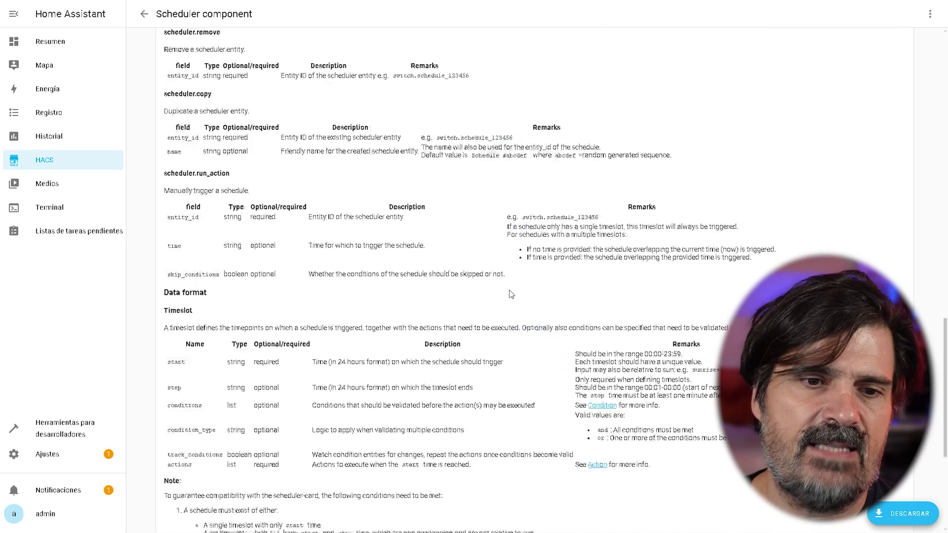
pyautogui.click(45, 455)
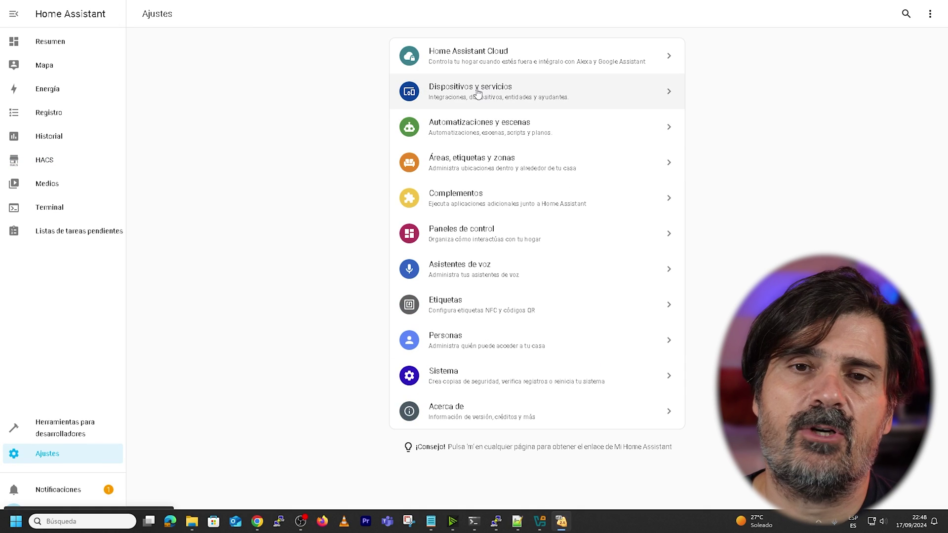
pyautogui.click(478, 92)
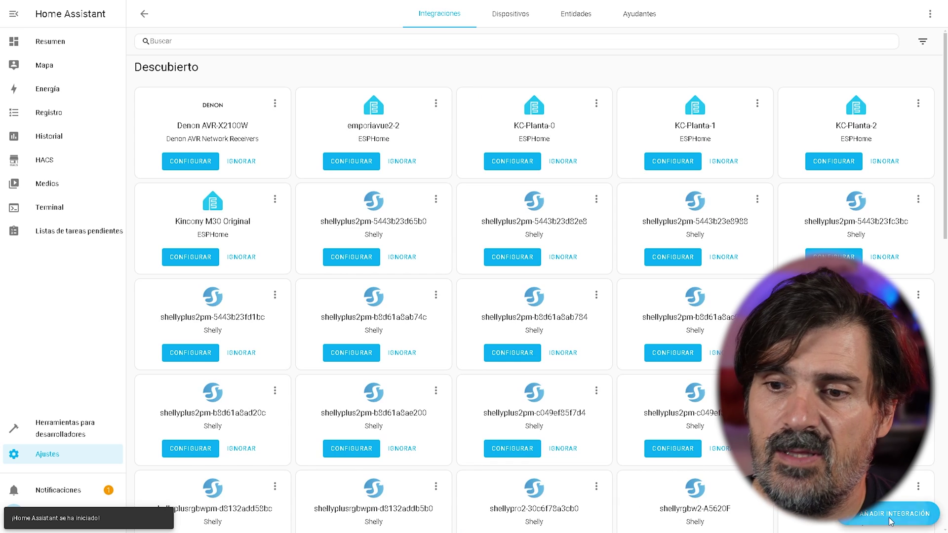
pyautogui.click(894, 514)
pyautogui.write('sche')
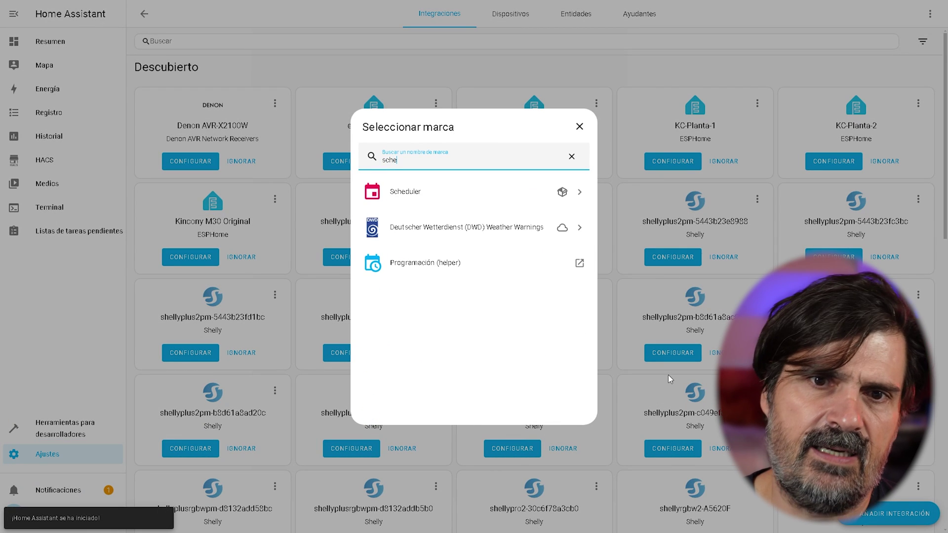
pyautogui.click(425, 194)
pyautogui.click(435, 298)
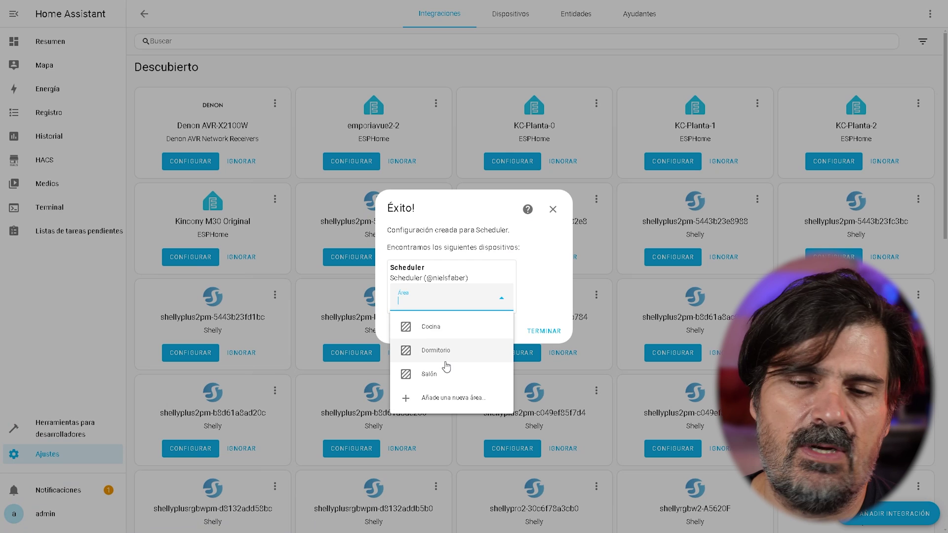
pyautogui.click(426, 374)
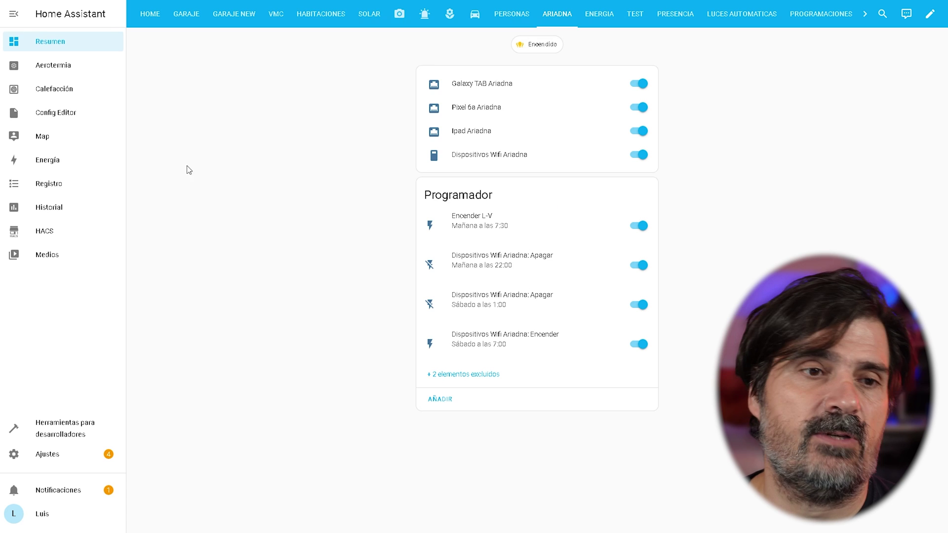
# In edit mode on the Programador view, add a Scheduler Card found by searching 'sche'.
pyautogui.click(47, 40)
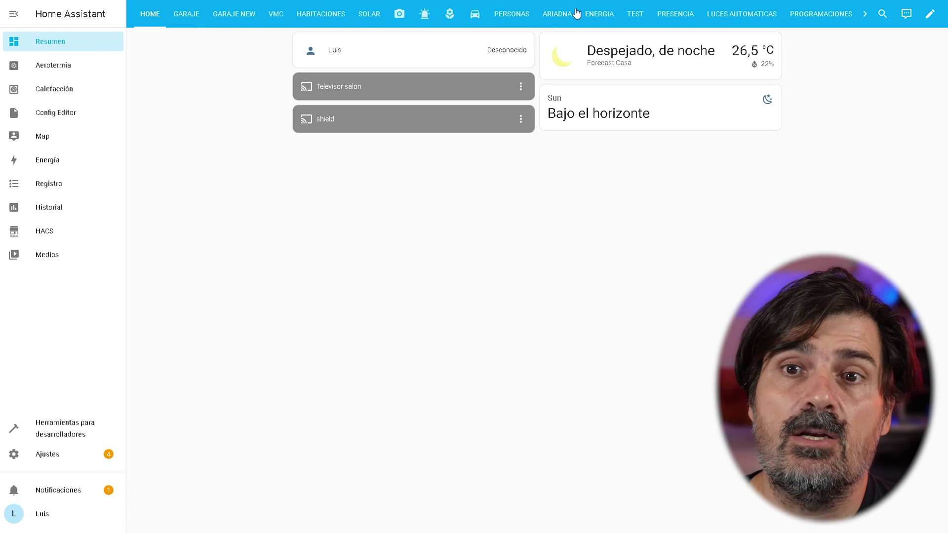
pyautogui.click(557, 15)
pyautogui.click(931, 13)
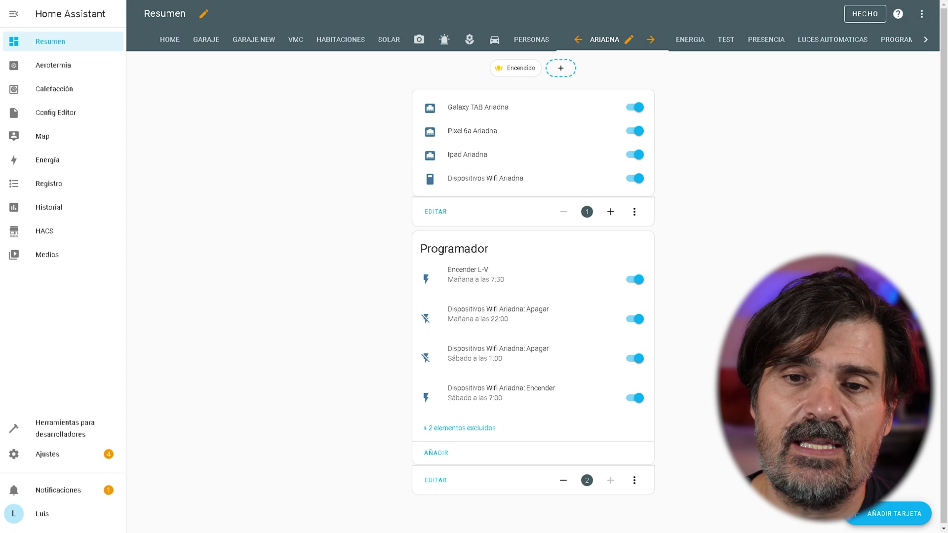
pyautogui.click(887, 519)
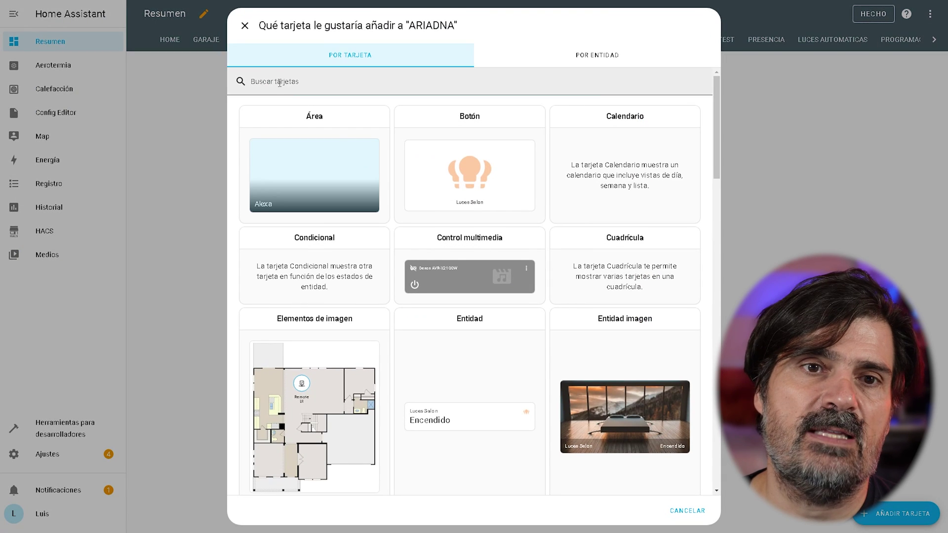
pyautogui.click(280, 83)
pyautogui.write('sche')
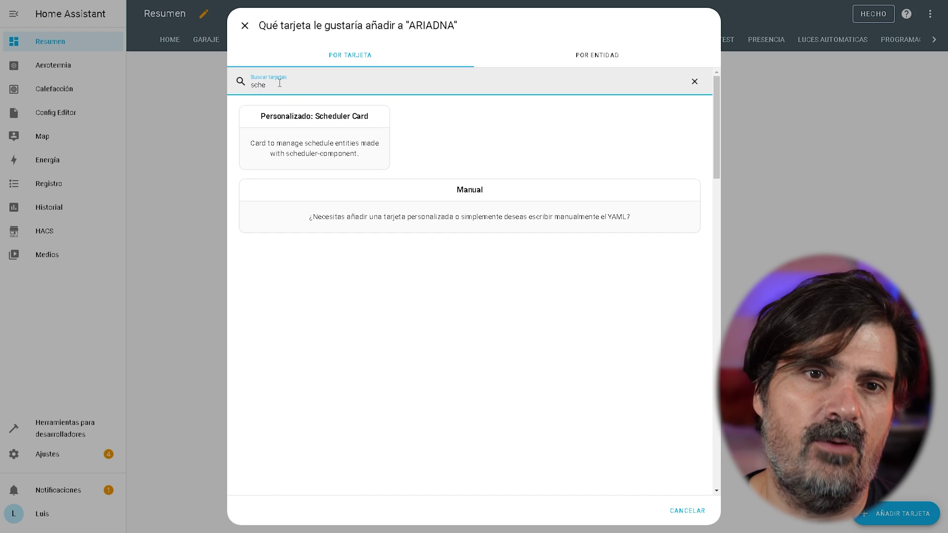
pyautogui.click(301, 110)
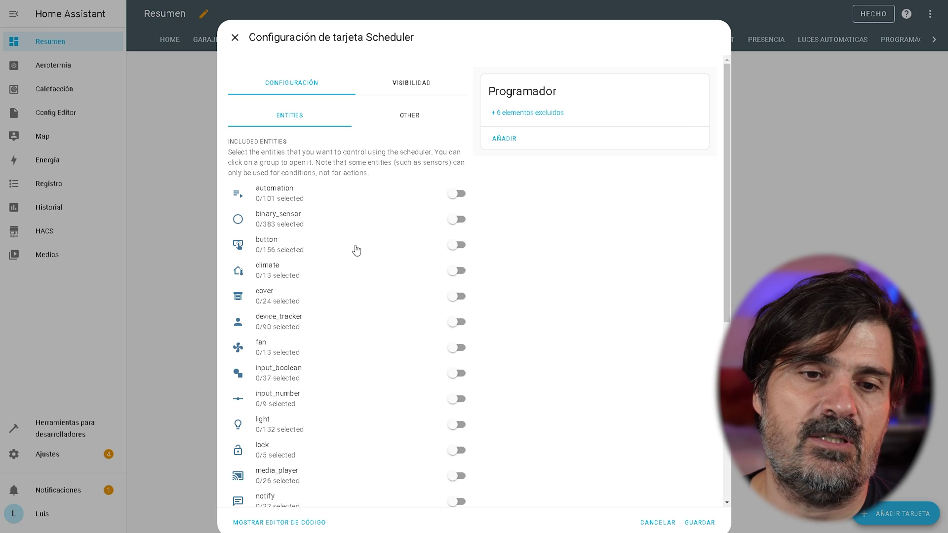
# Include the Pixel 9 ProXL switch entity in the card and save it.
pyautogui.scroll(-6, 340, 314)
pyautogui.scroll(7, 341, 315)
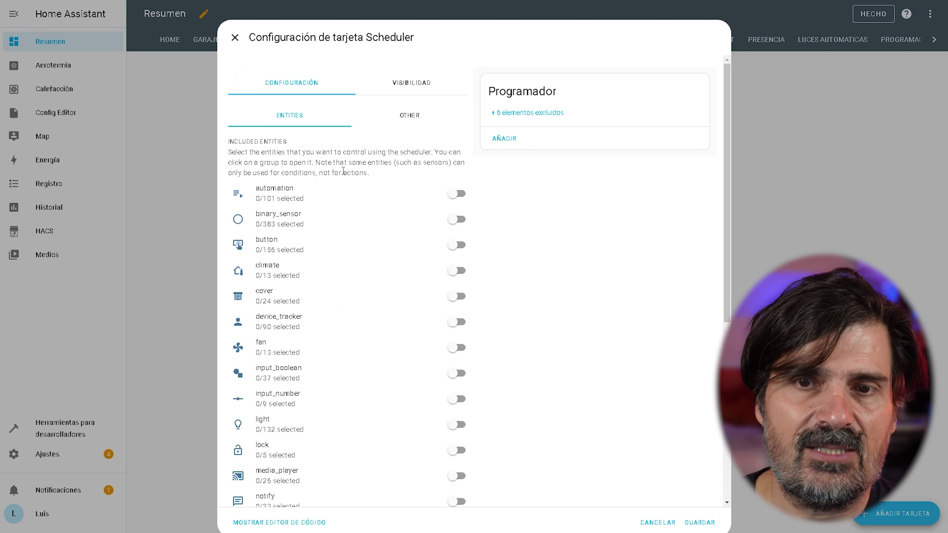
pyautogui.scroll(-10, 306, 248)
pyautogui.click(269, 398)
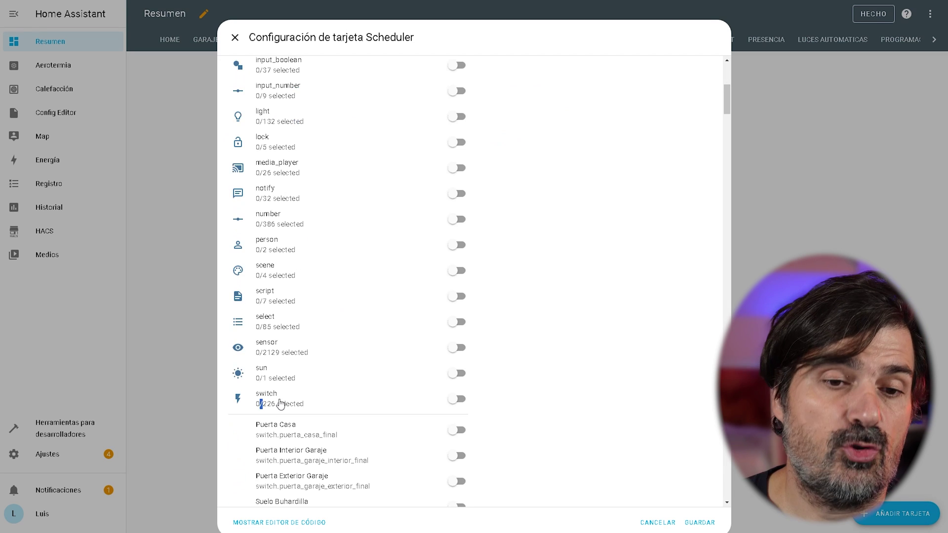
pyautogui.scroll(-19, 262, 149)
pyautogui.click(287, 153)
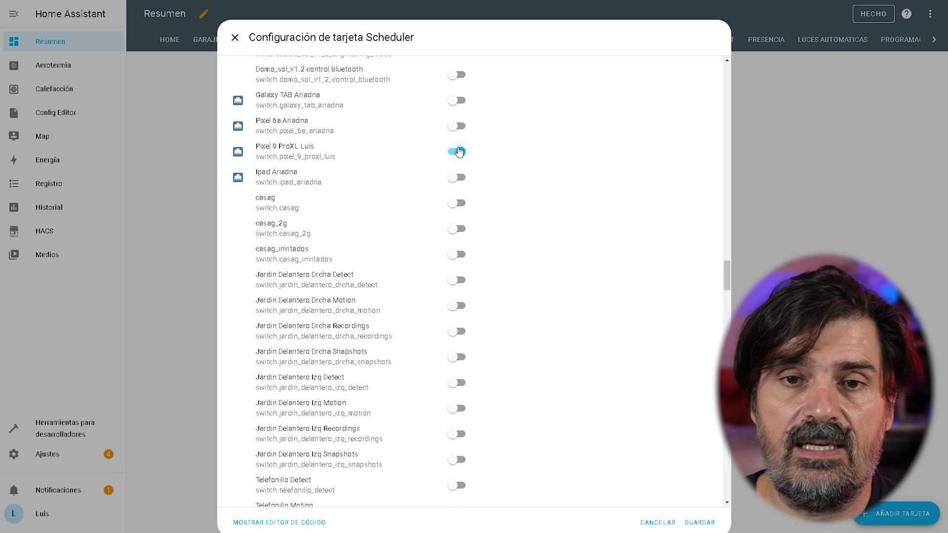
pyautogui.scroll(-10, 509, 334)
pyautogui.scroll(-10, 563, 413)
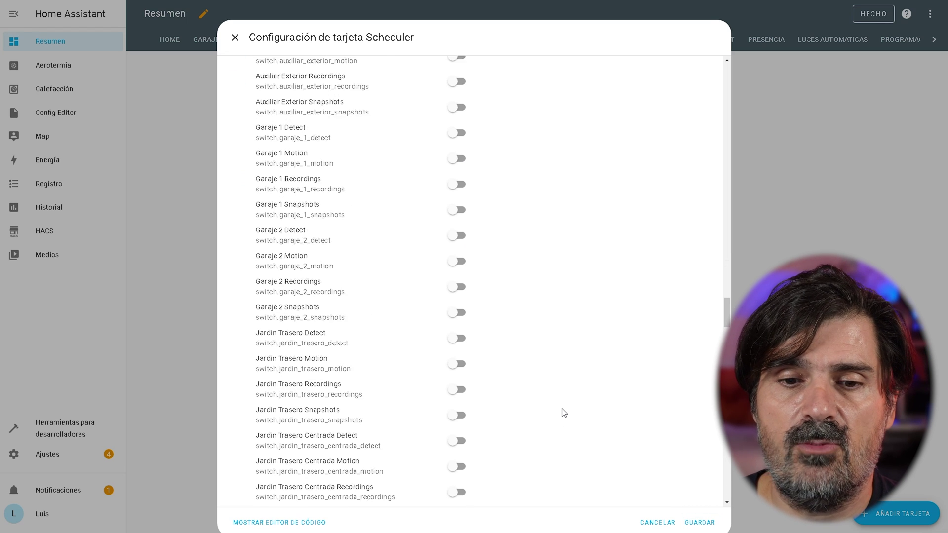
pyautogui.click(700, 523)
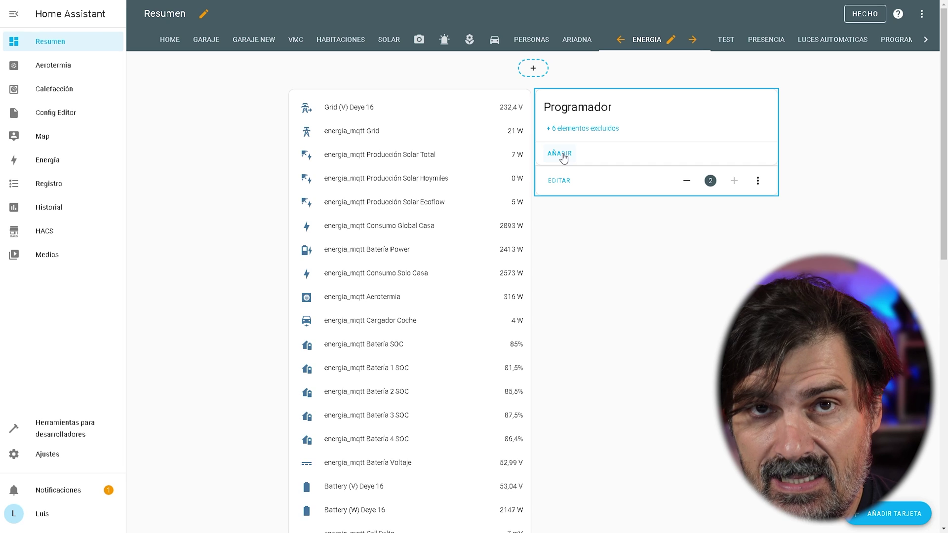
# Start a new schedule with the action set to turn the phone off (Apagar).
pyautogui.click(563, 155)
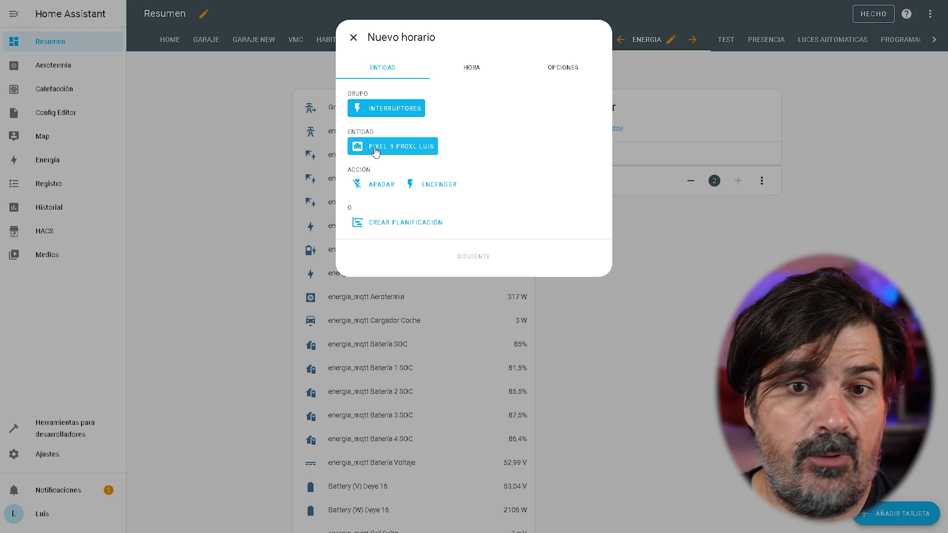
pyautogui.click(366, 190)
pyautogui.click(437, 190)
pyautogui.click(385, 189)
pyautogui.click(413, 184)
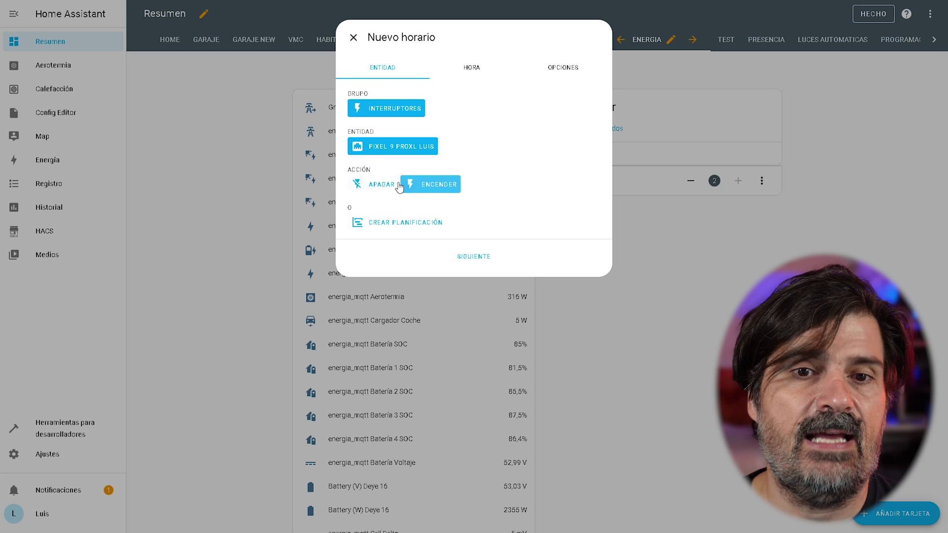
pyautogui.click(375, 187)
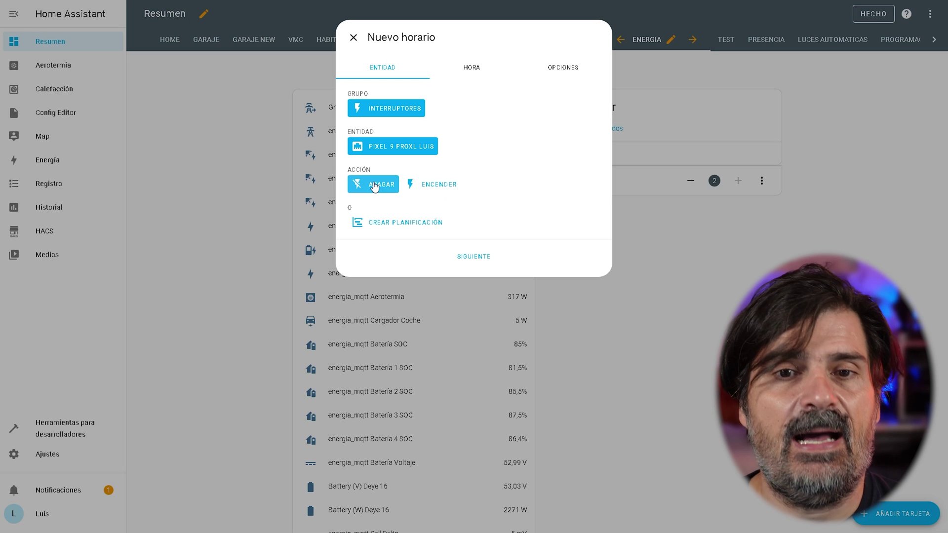
pyautogui.click(464, 257)
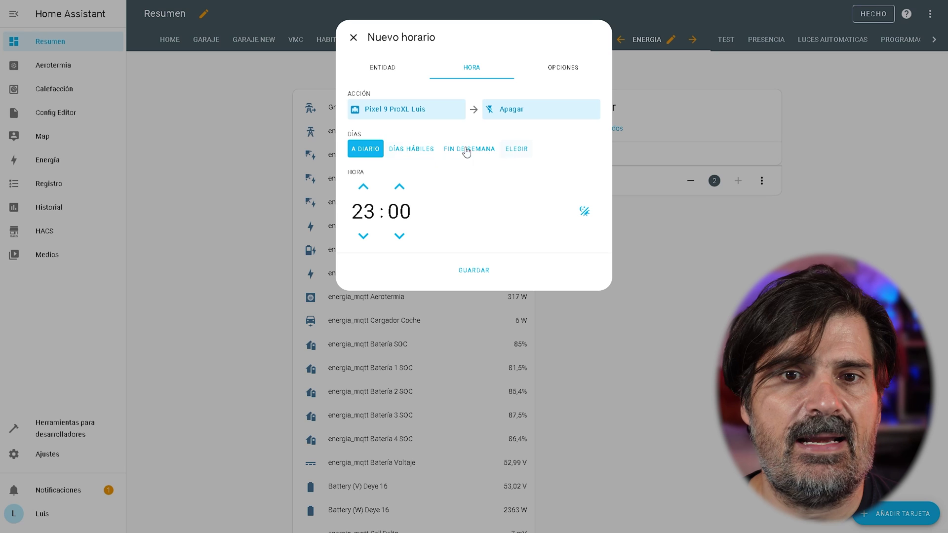
# Limit the schedule to Tuesday and Wednesday.
pyautogui.click(401, 150)
pyautogui.click(462, 148)
pyautogui.click(518, 149)
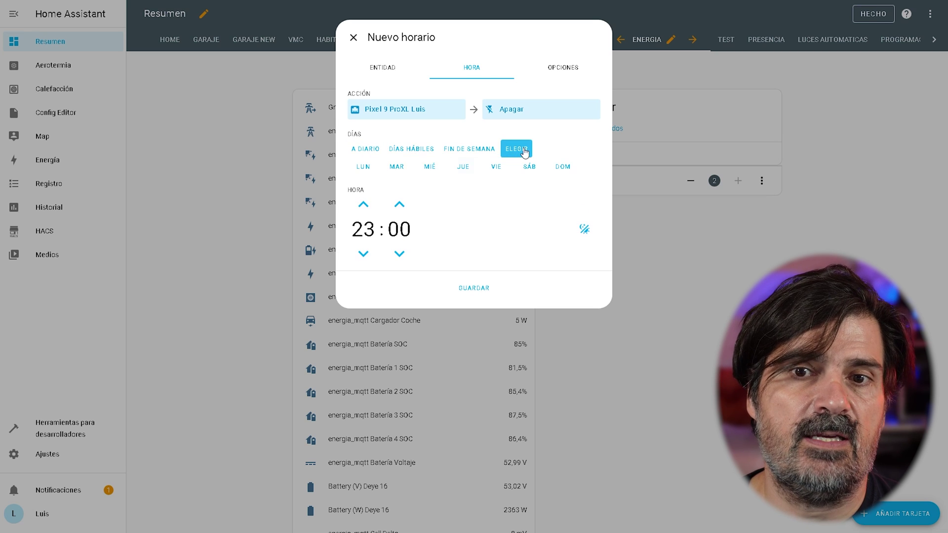
pyautogui.click(399, 169)
pyautogui.click(430, 174)
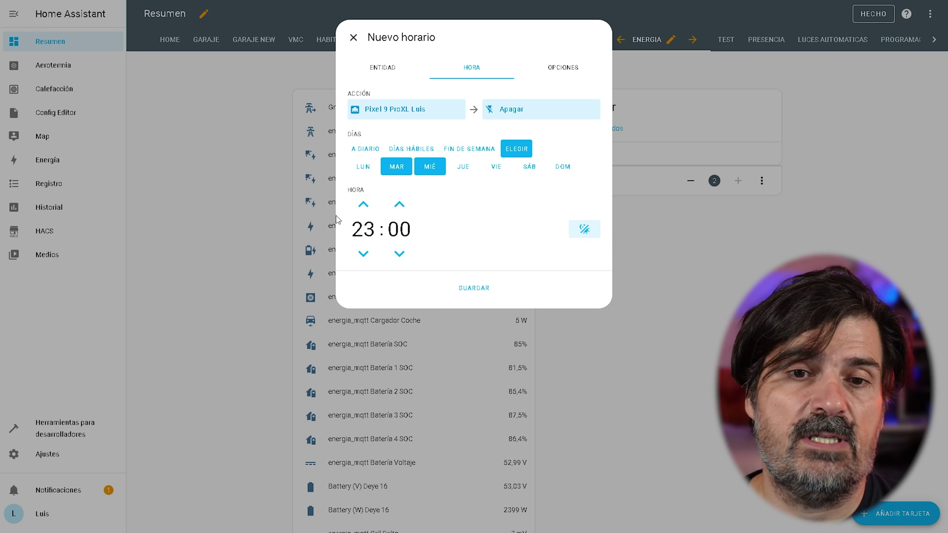
# Set the time to 2:40 before sunset.
pyautogui.click(584, 231)
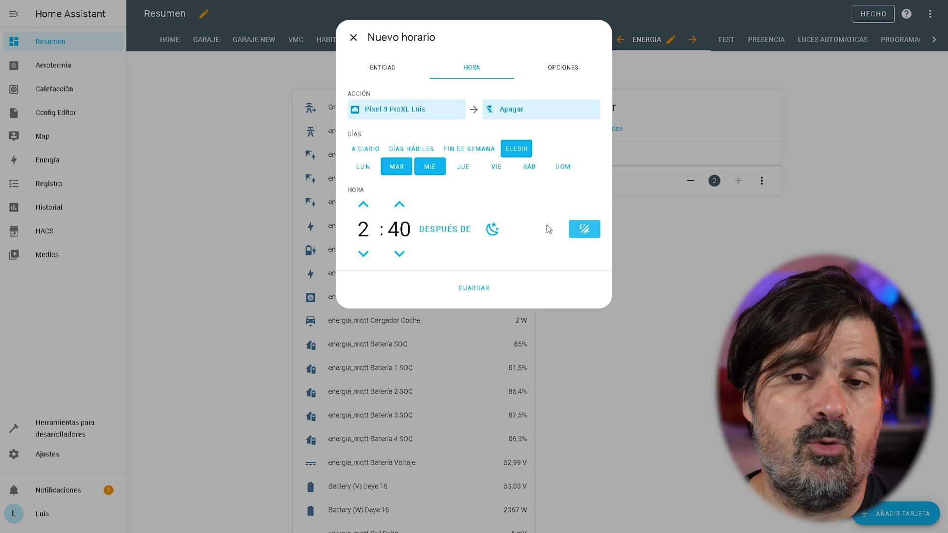
pyautogui.click(494, 235)
pyautogui.click(496, 236)
pyautogui.click(497, 237)
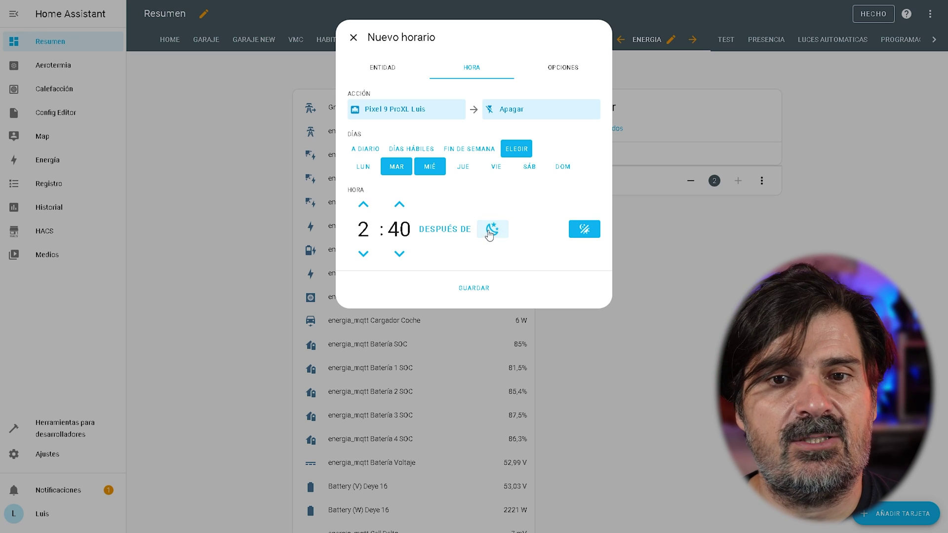
pyautogui.click(435, 235)
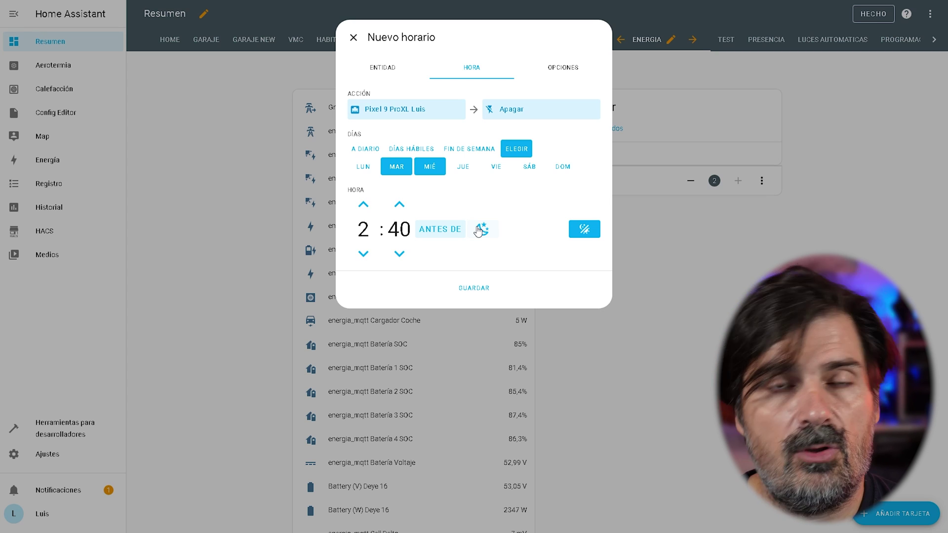
# Save the new schedule, then toggle the Encender L-V schedule off and back on.
pyautogui.click(475, 289)
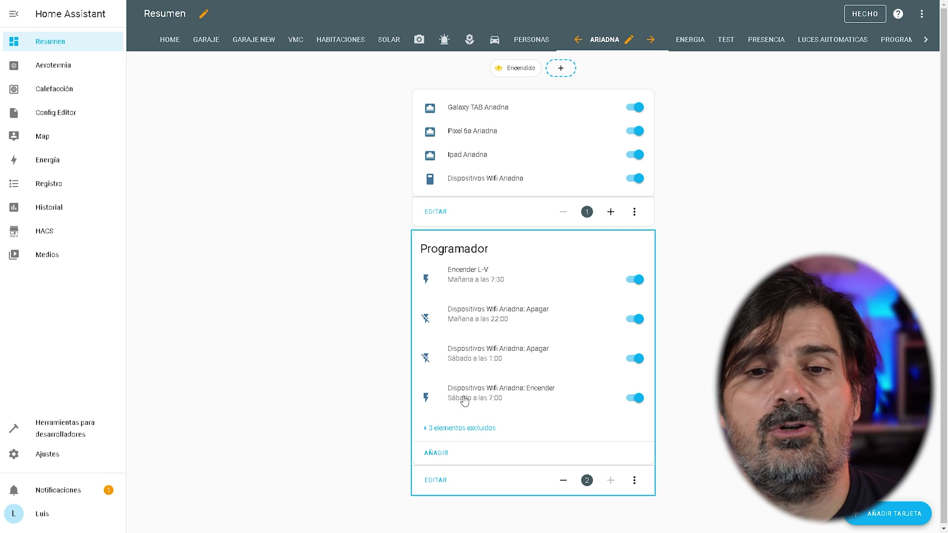
pyautogui.click(636, 283)
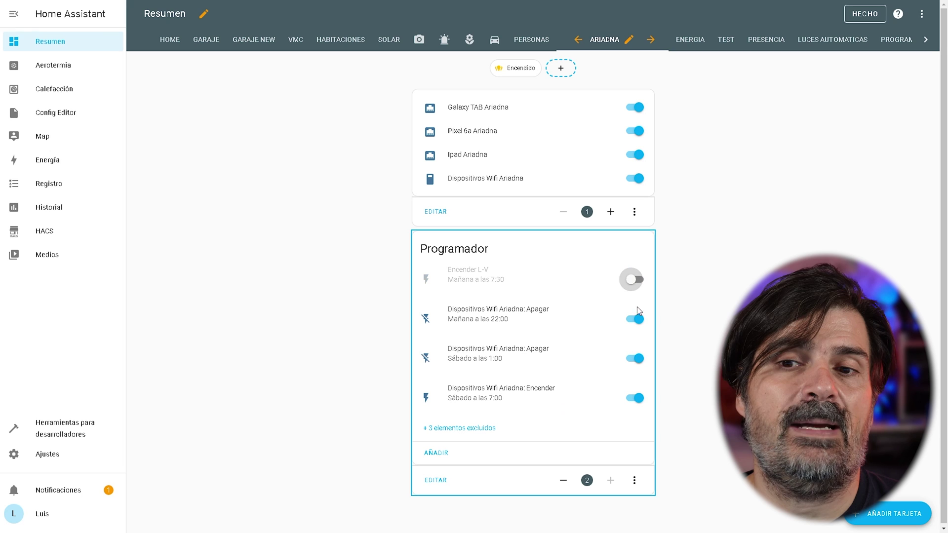
pyautogui.click(638, 281)
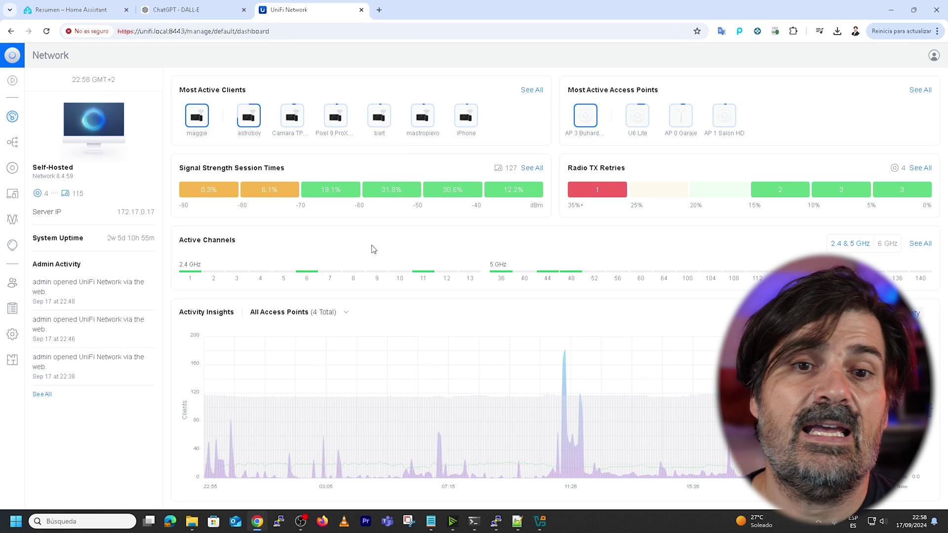
# Find the bathroom light client by its recent MAC search and select its name in Settings.
pyautogui.click(12, 195)
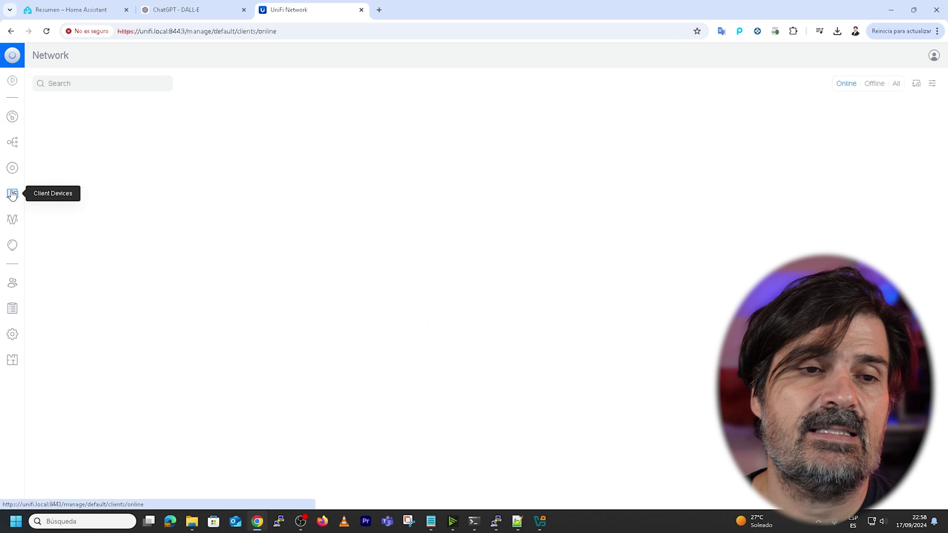
pyautogui.click(66, 83)
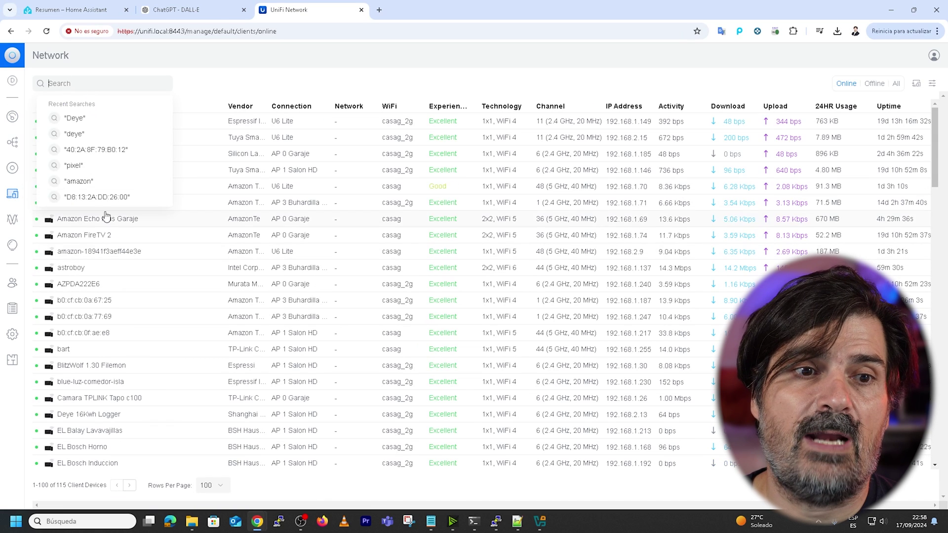
pyautogui.click(99, 197)
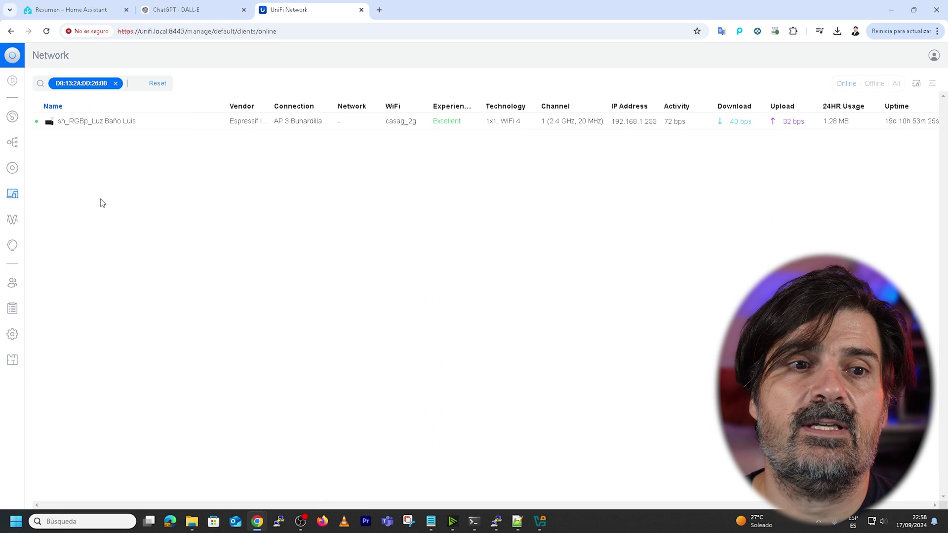
pyautogui.click(89, 126)
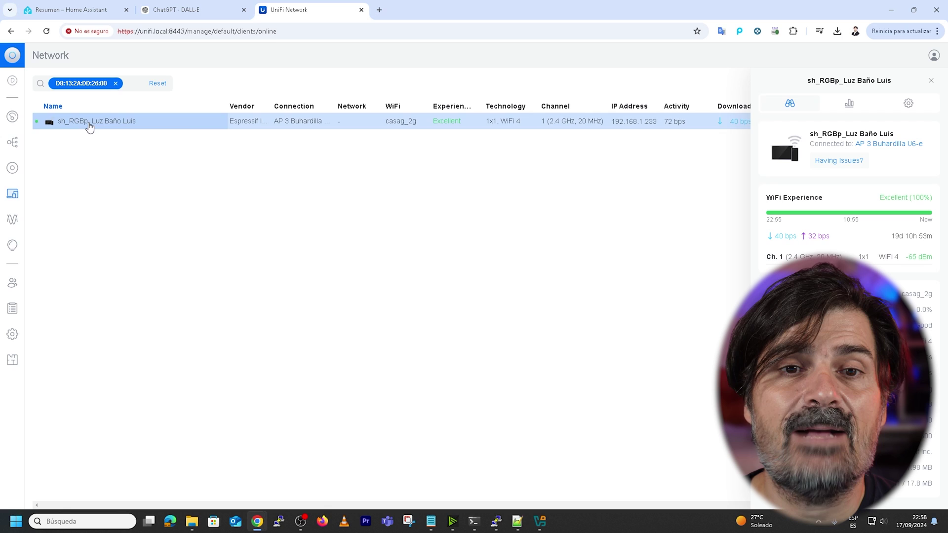
pyautogui.click(914, 105)
pyautogui.tripleClick(885, 143)
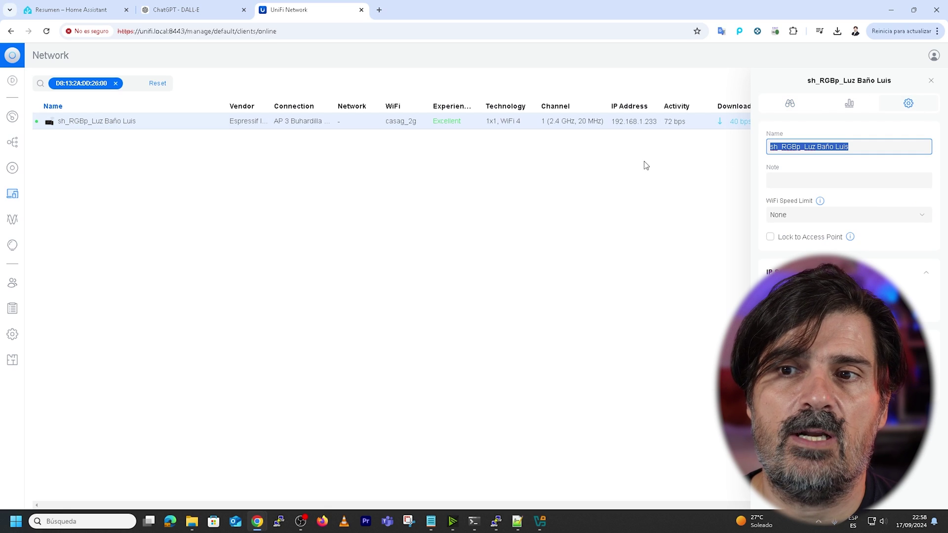